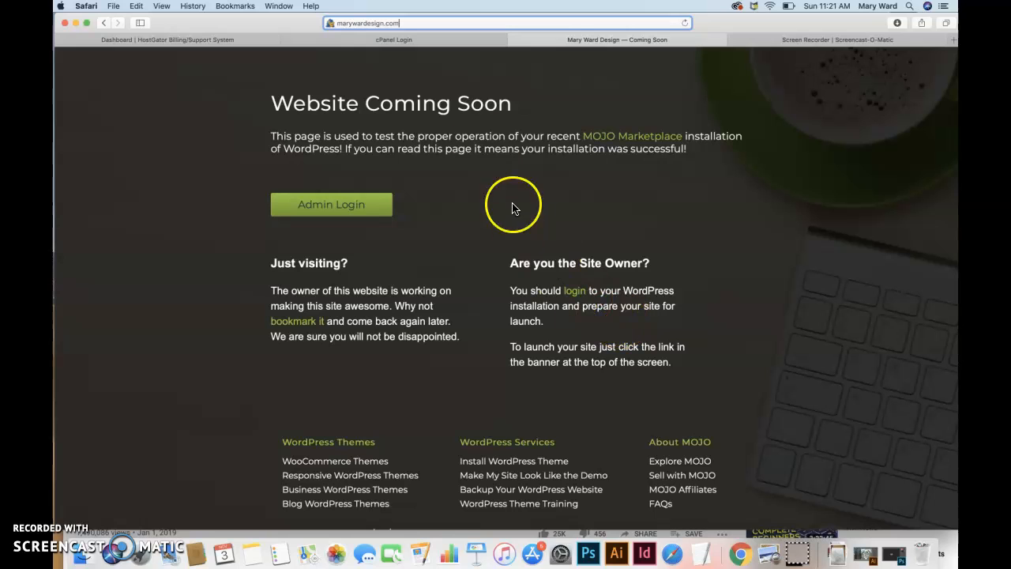
Load marywardesign.com/wp-admin in Safari to reach the WordPress login page.
mouse_move(729, 20)
left_mouse_down()
mouse_move(729, 36)
mouse_move(733, 16)
left_mouse_up()
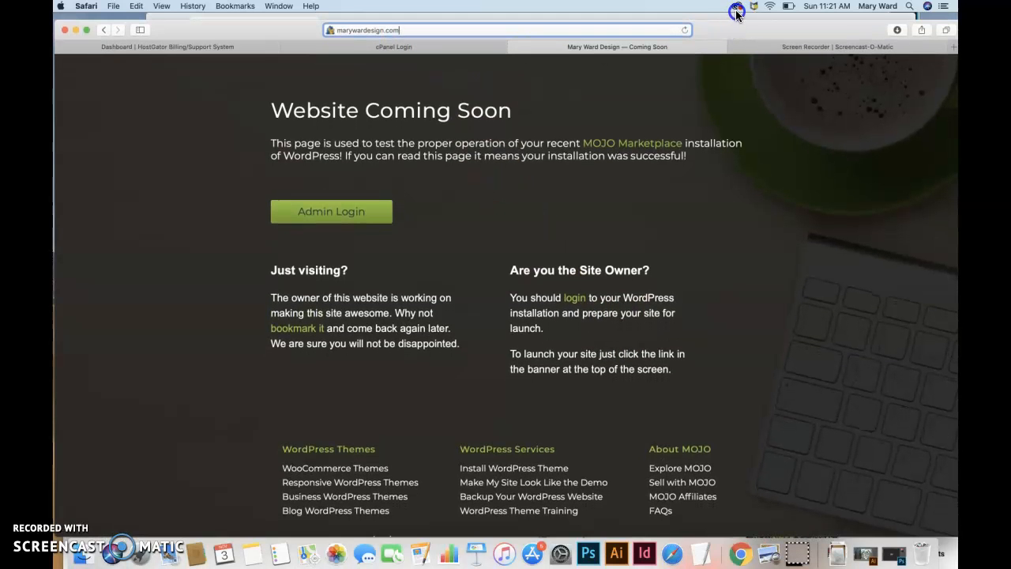
left_click(729, 24)
left_click(413, 30)
type("/")
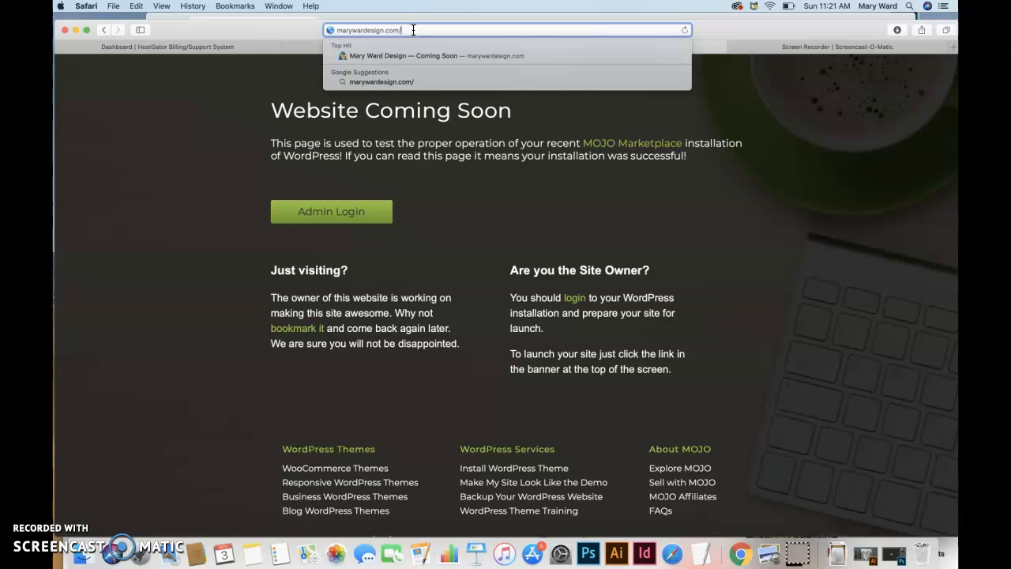
type("wp-admin")
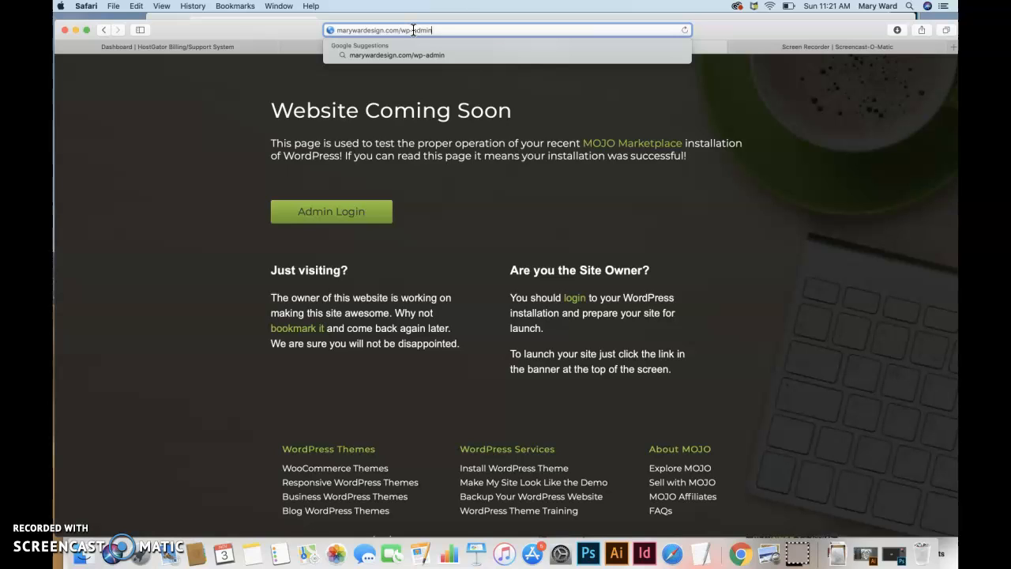
key("Return")
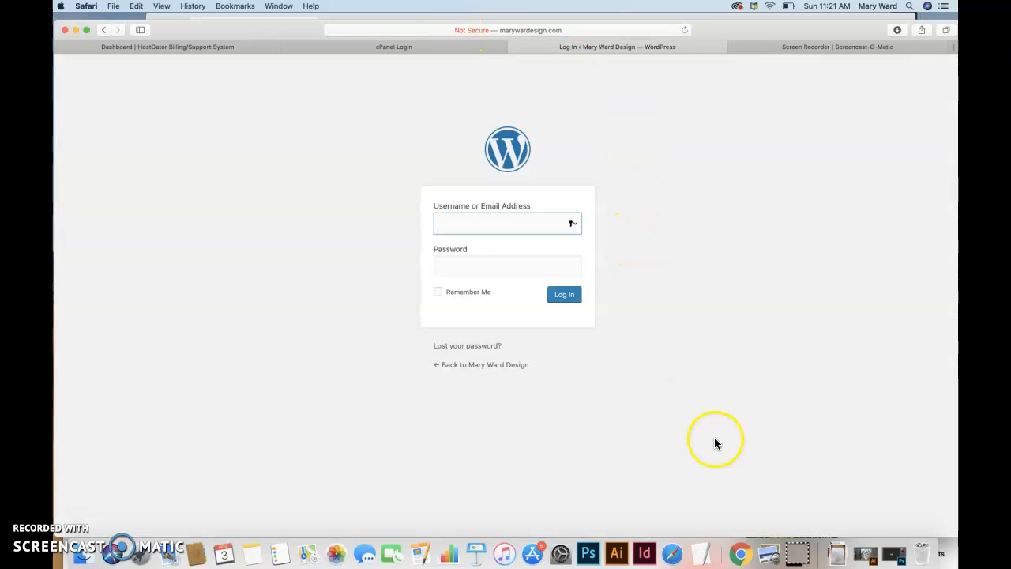
Open the Password Info note in TextEdit and select the admin username and password.
left_click(701, 553)
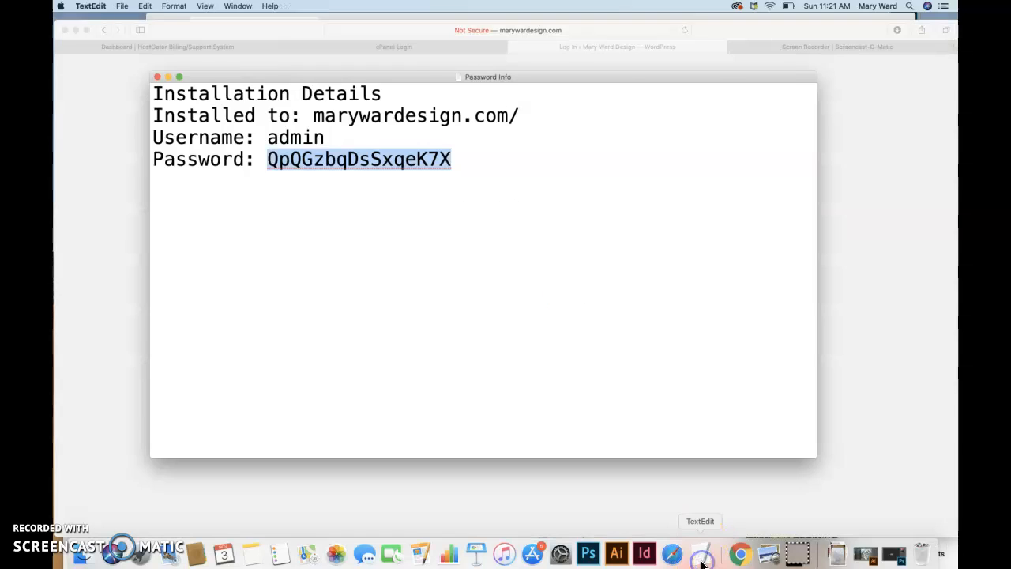
left_click(381, 94)
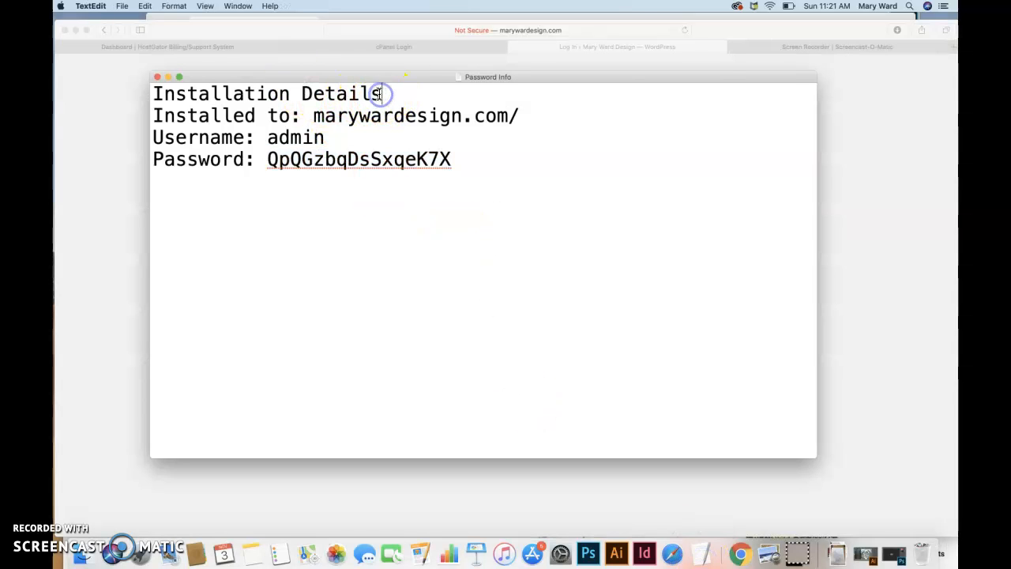
triple_click(247, 95)
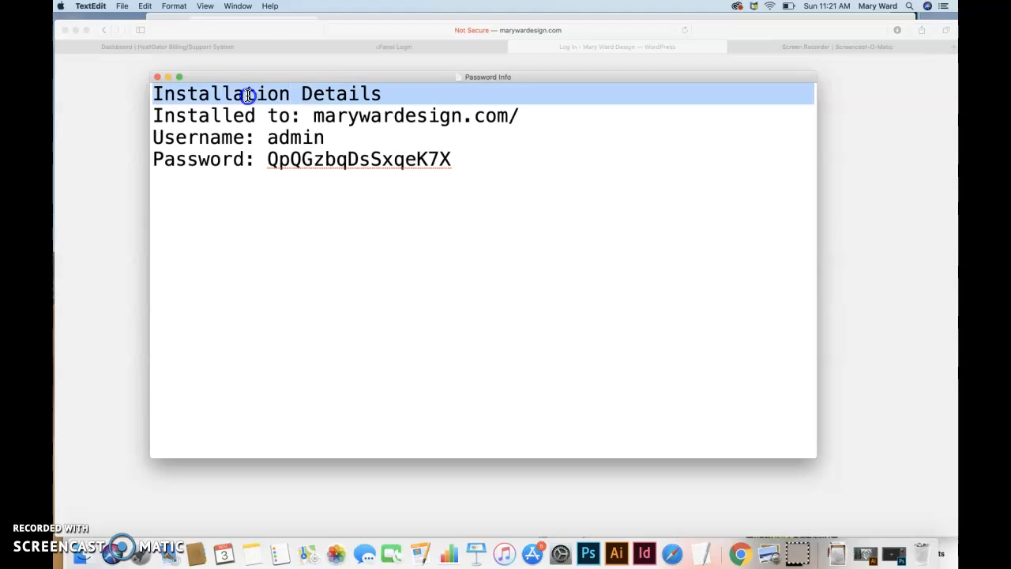
double_click(340, 96)
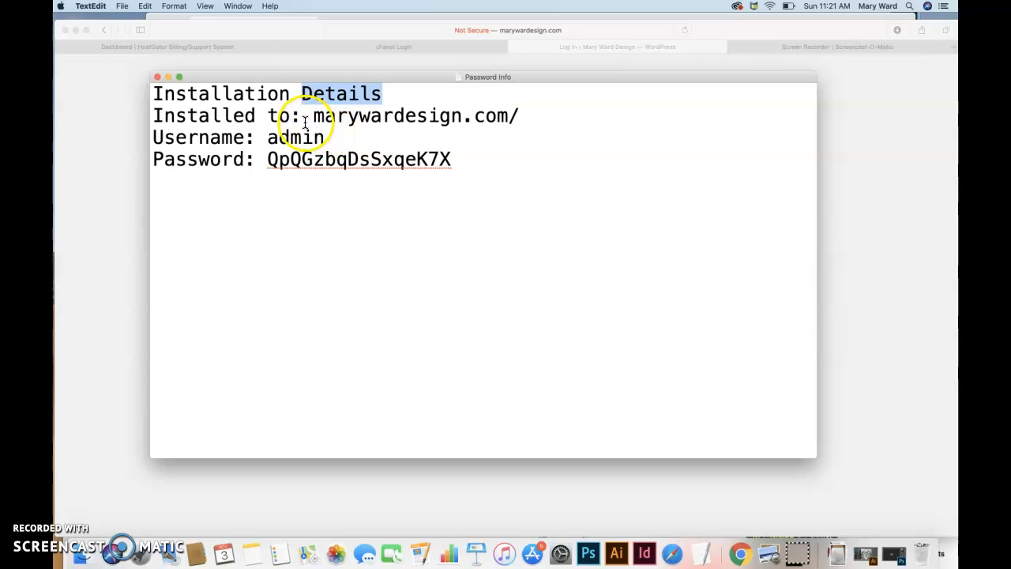
left_click_drag(267, 137, 341, 150)
left_click_drag(267, 160, 449, 168)
left_click(568, 51)
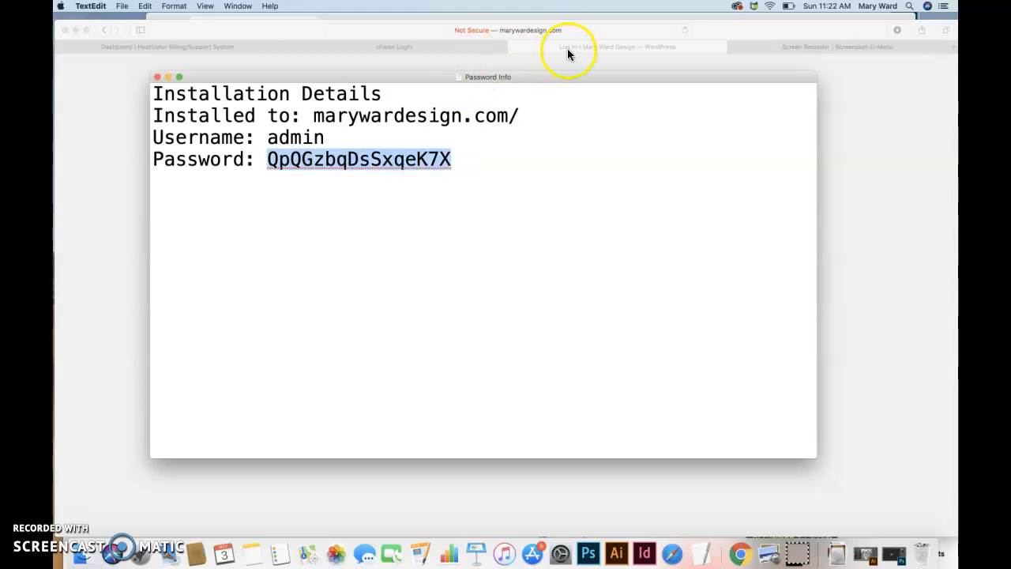
Log in with the admin username and pasted password, declining Safari's save-password offer.
left_click(464, 229)
type("admin")
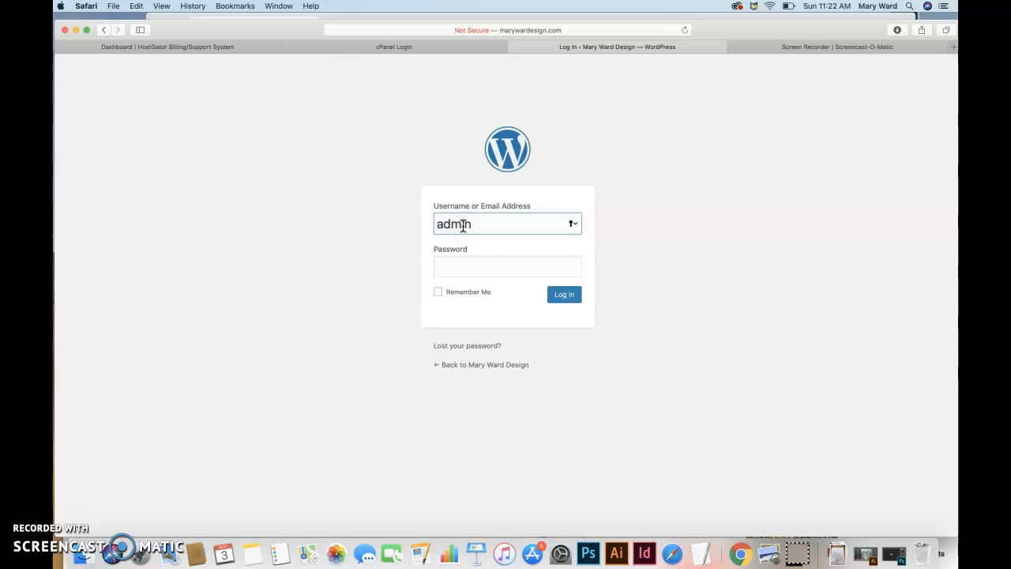
left_click(450, 267)
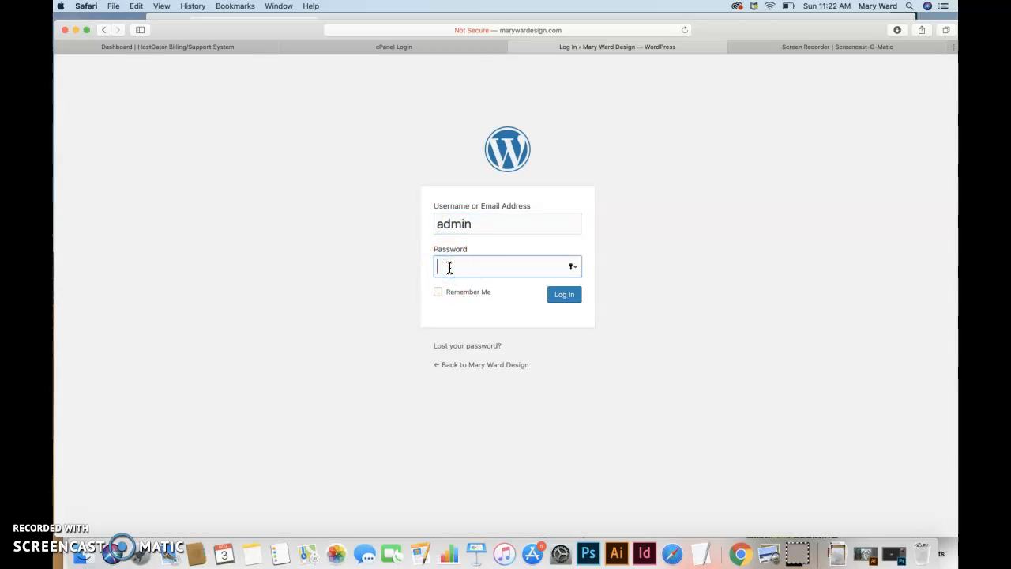
key("super+v")
left_click(574, 304)
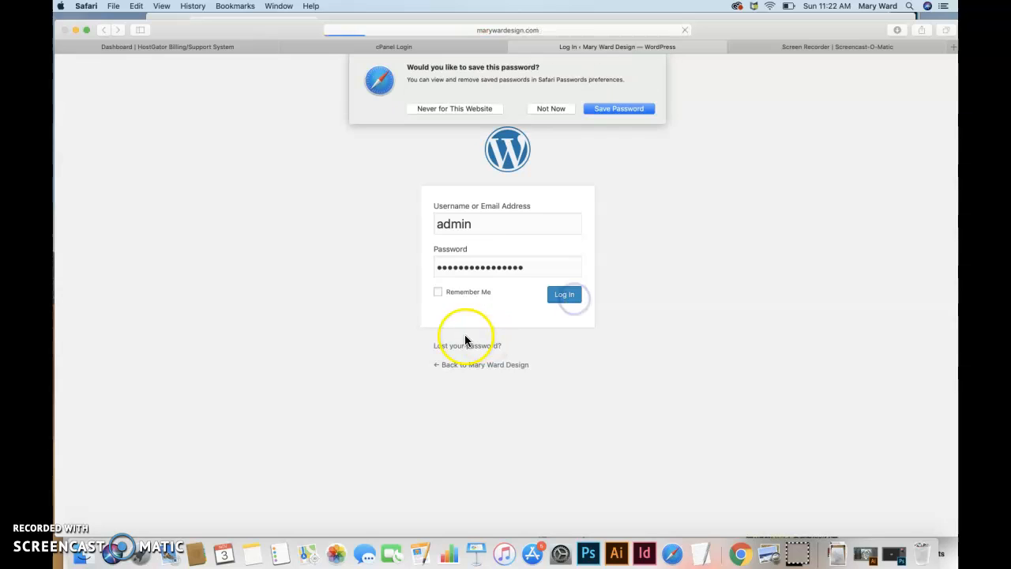
left_click(553, 108)
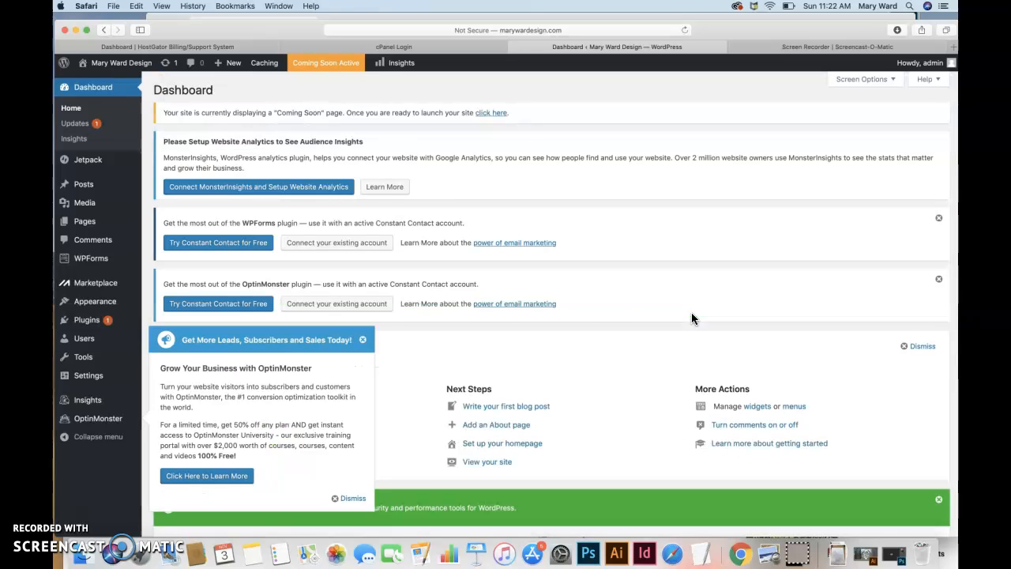
Close the OptinMonster promotion popup covering the Dashboard.
left_click(363, 340)
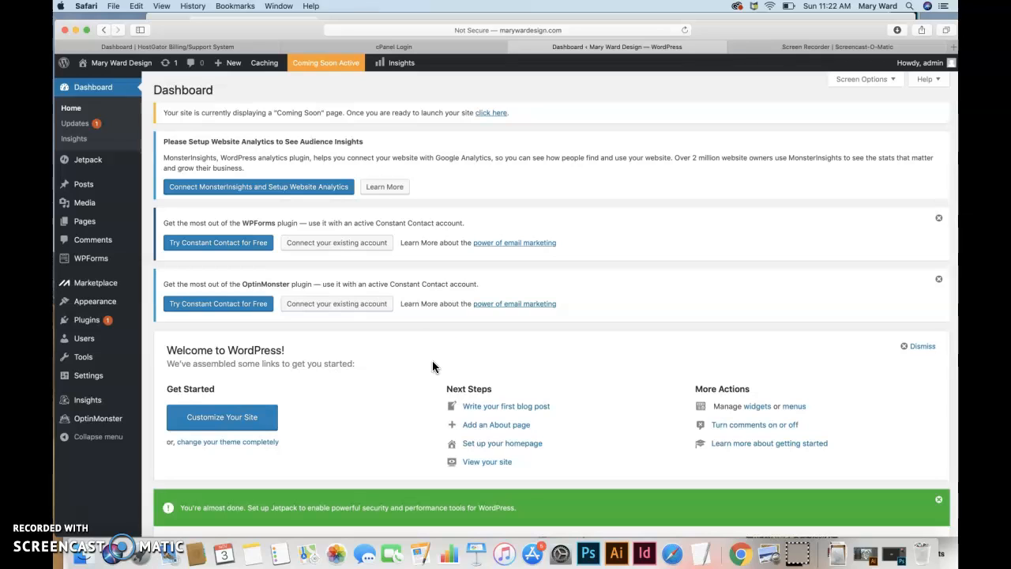
mouse_move(756, 31)
left_mouse_down()
mouse_move(762, 19)
mouse_move(747, 31)
mouse_move(741, 23)
left_mouse_up()
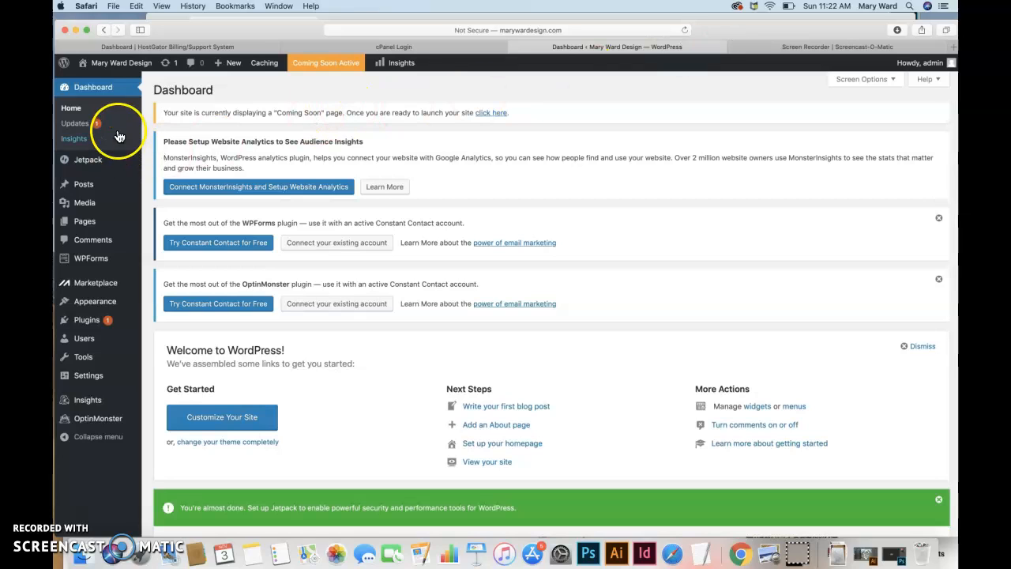
mouse_move(134, 72)
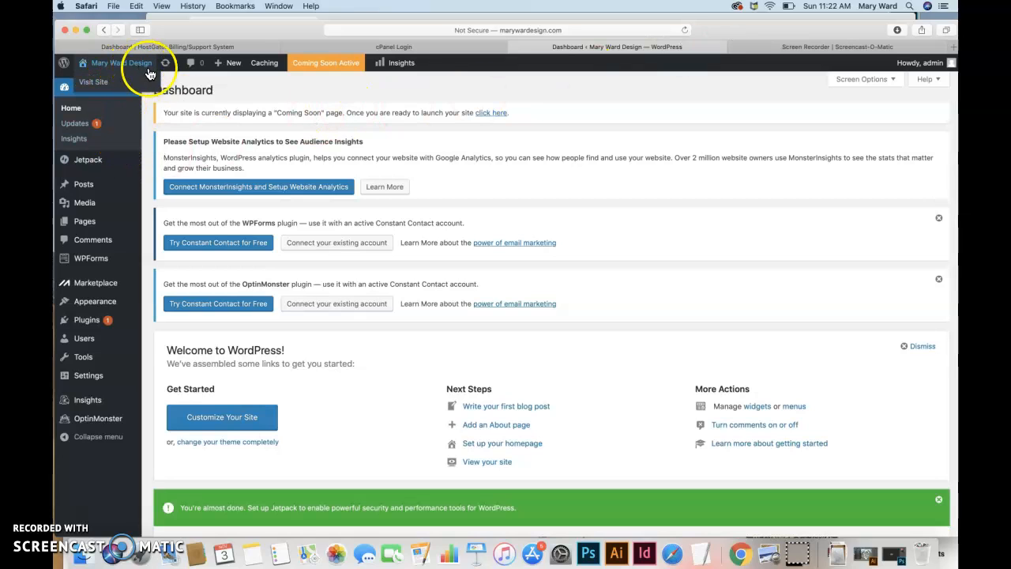
left_click(95, 83)
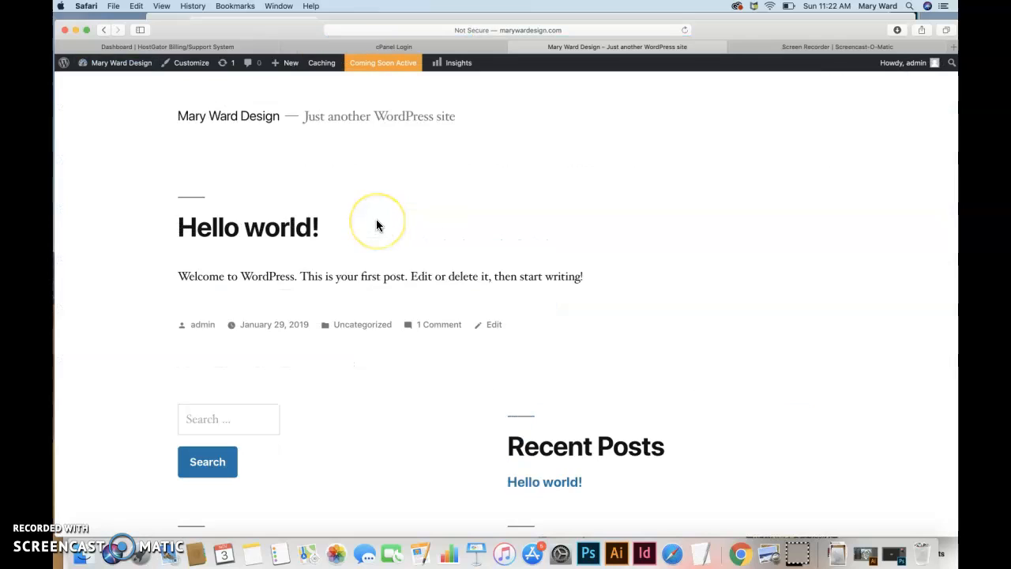
scroll(386, 268, "down", 5)
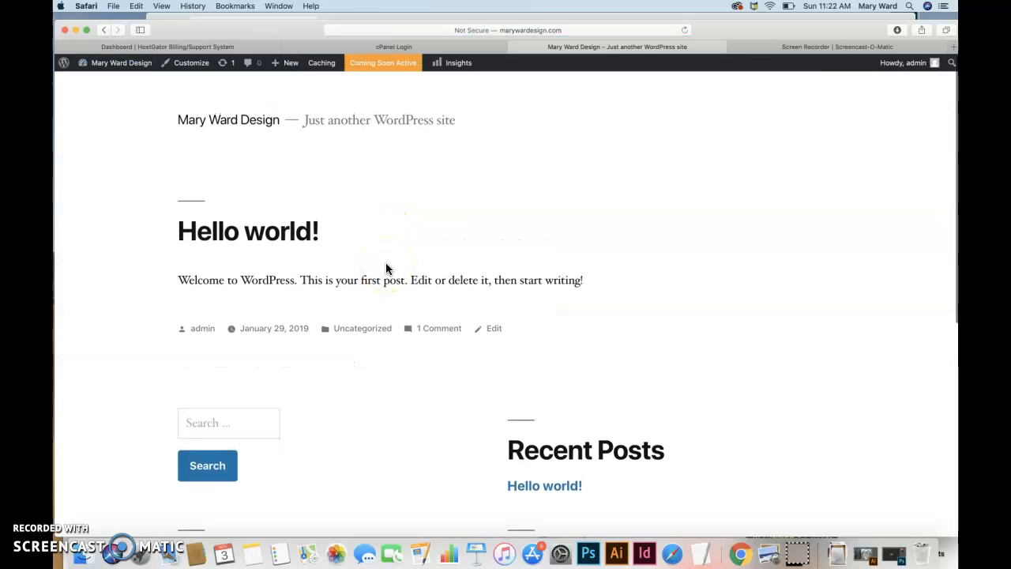
scroll(388, 270, "down", 2)
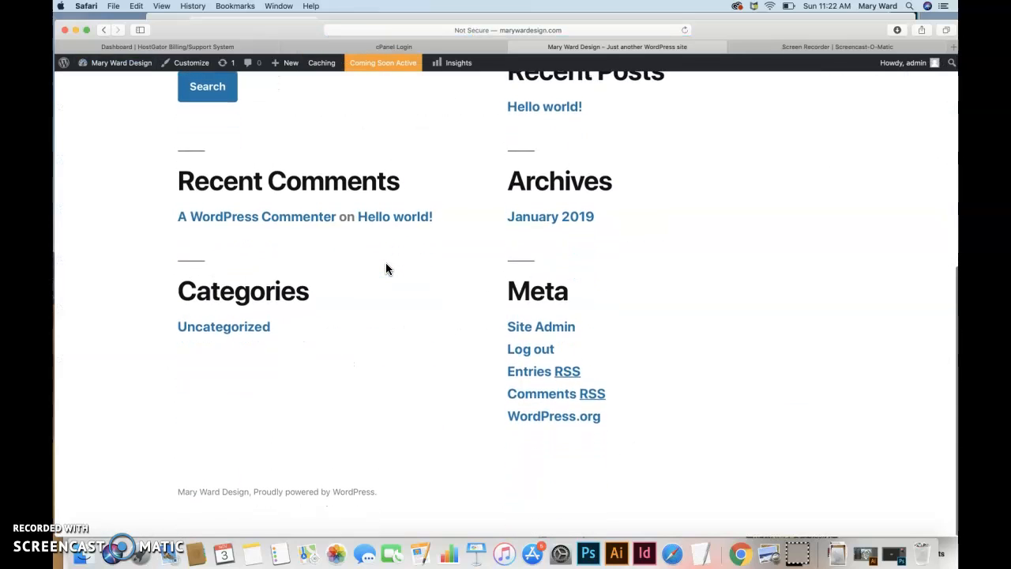
scroll(385, 262, "up", 10)
mouse_move(124, 62)
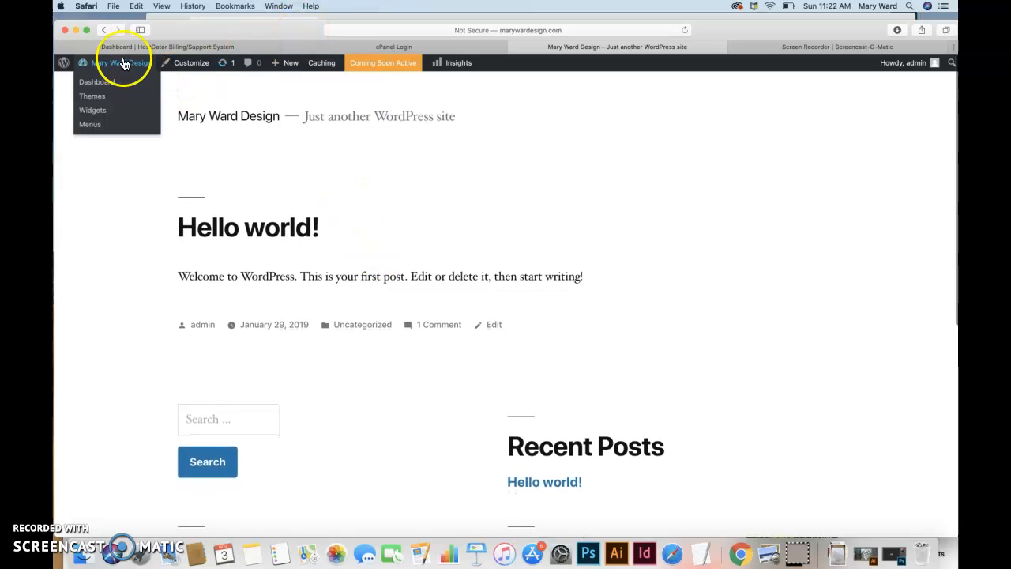
left_click(105, 85)
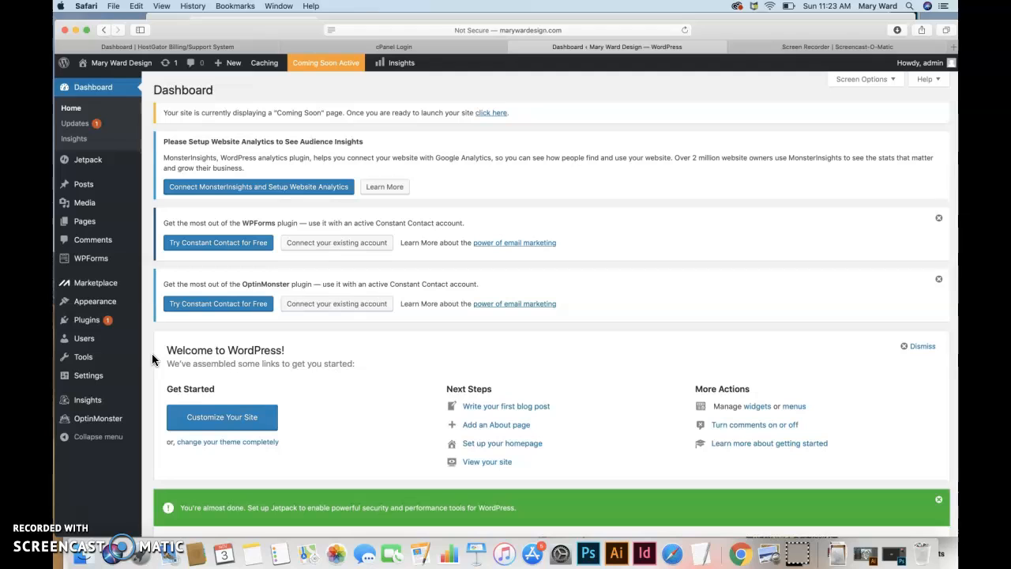
From the Users list, edit the single Administrator account's profile.
left_click(95, 344)
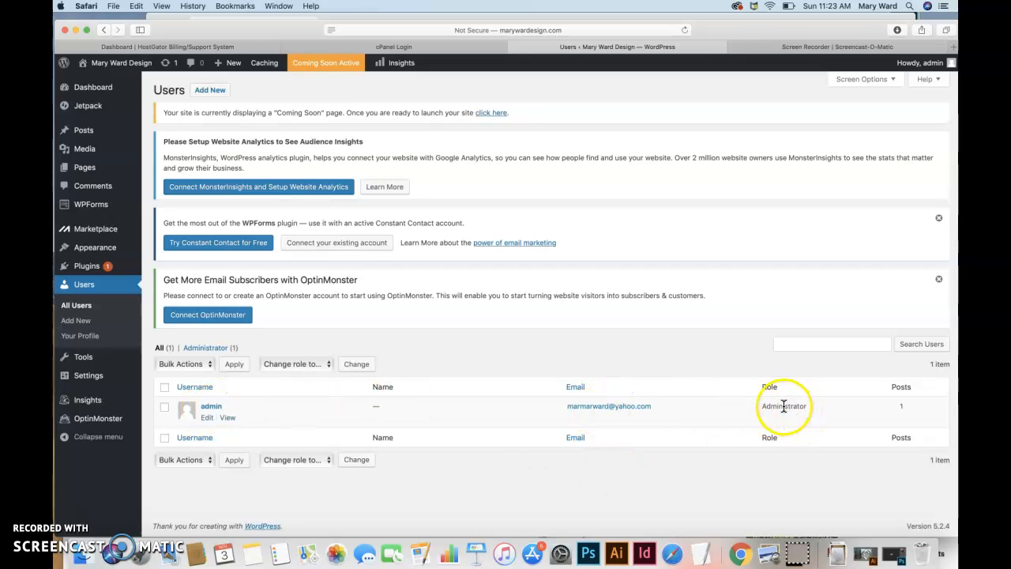
left_click_drag(760, 406, 823, 418)
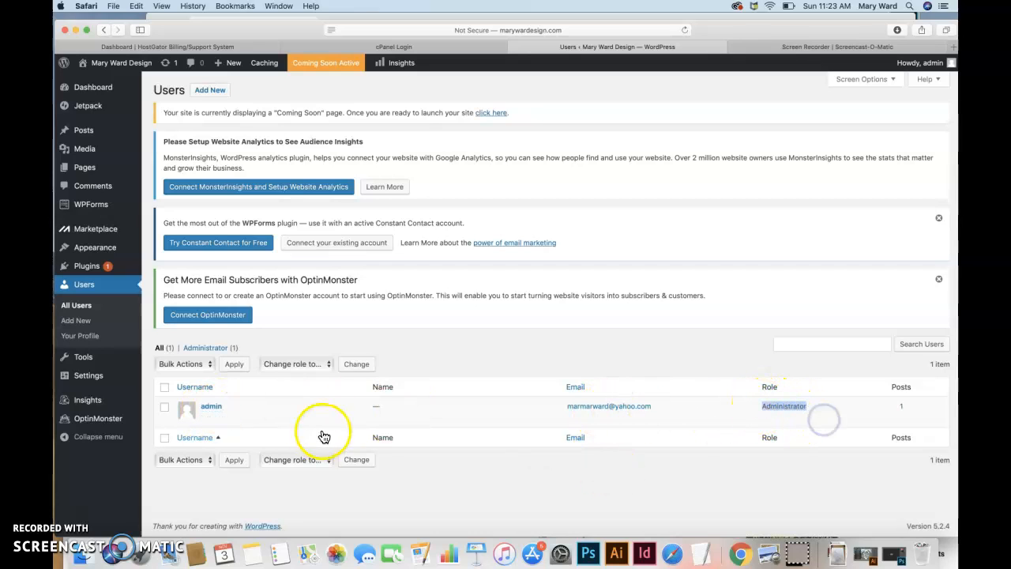
left_click(207, 419)
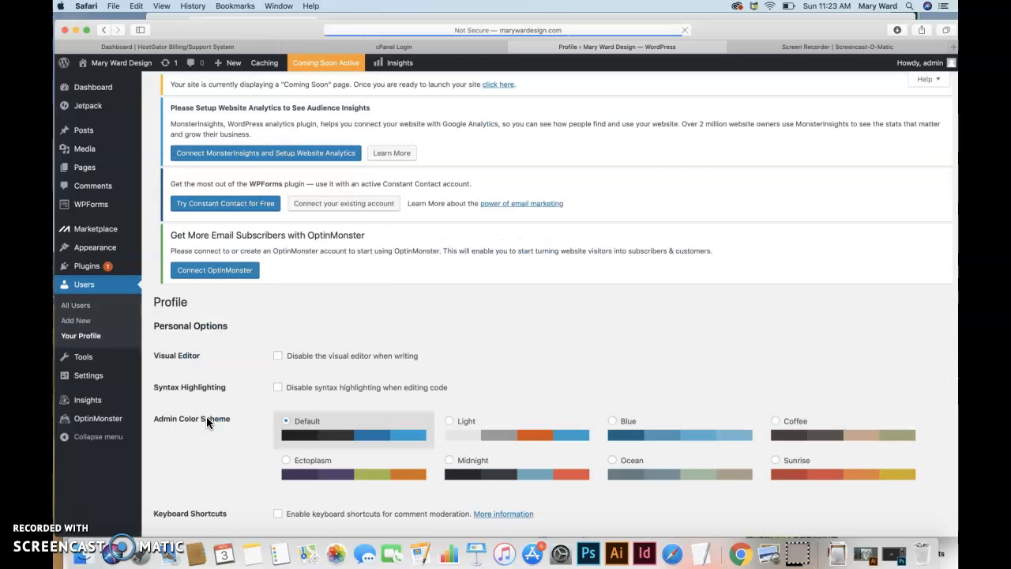
Generate a new password on the profile page and toggle its visibility.
left_click(271, 380)
scroll(269, 383, "down", 3)
scroll(269, 385, "down", 10)
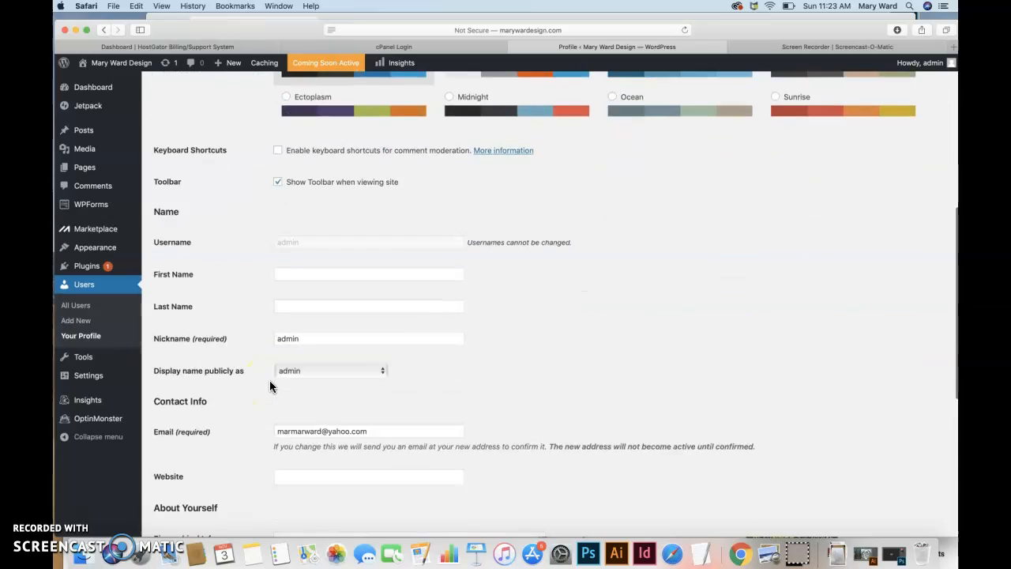
scroll(270, 385, "down", 1)
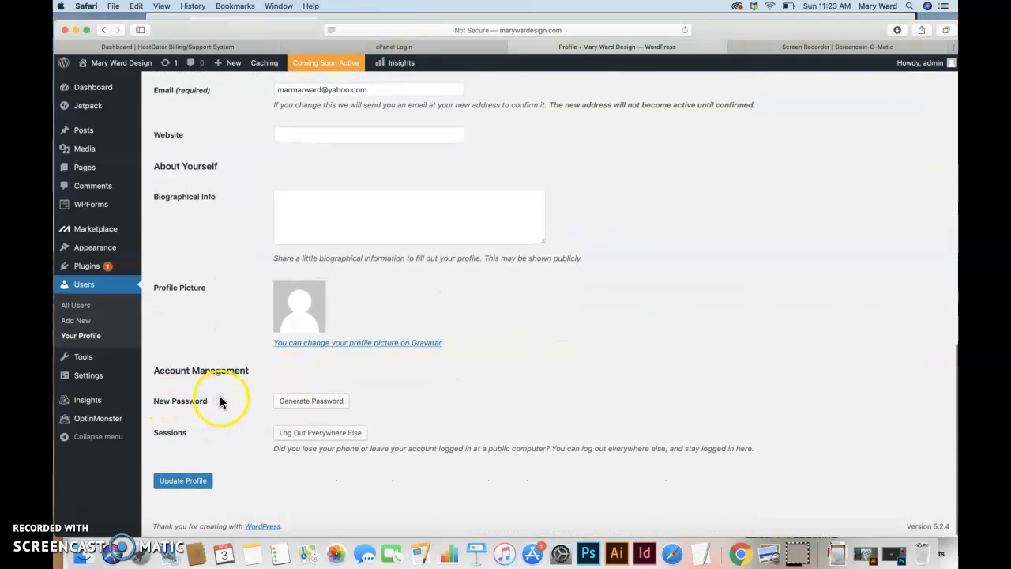
left_click(306, 400)
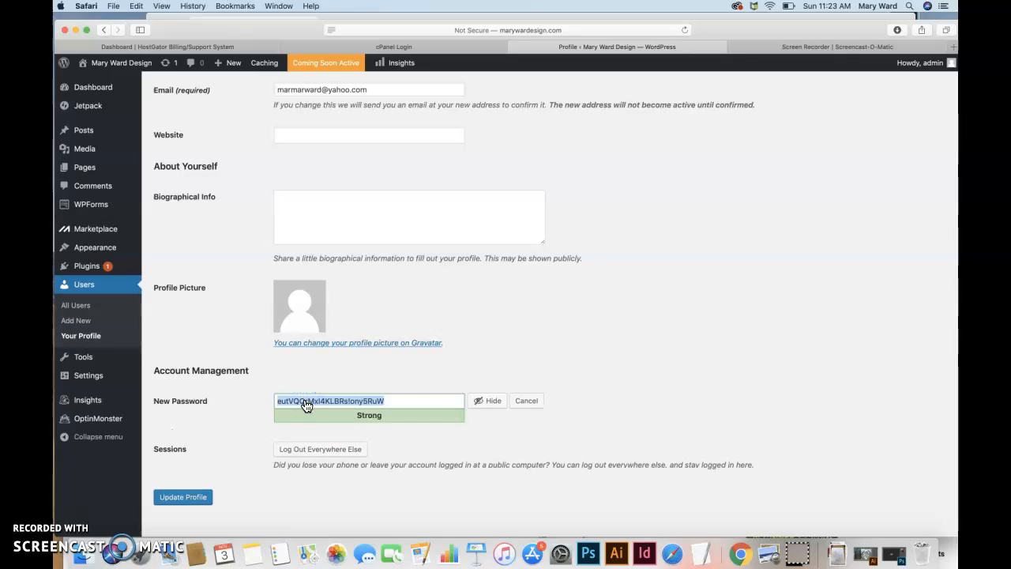
left_click(480, 405)
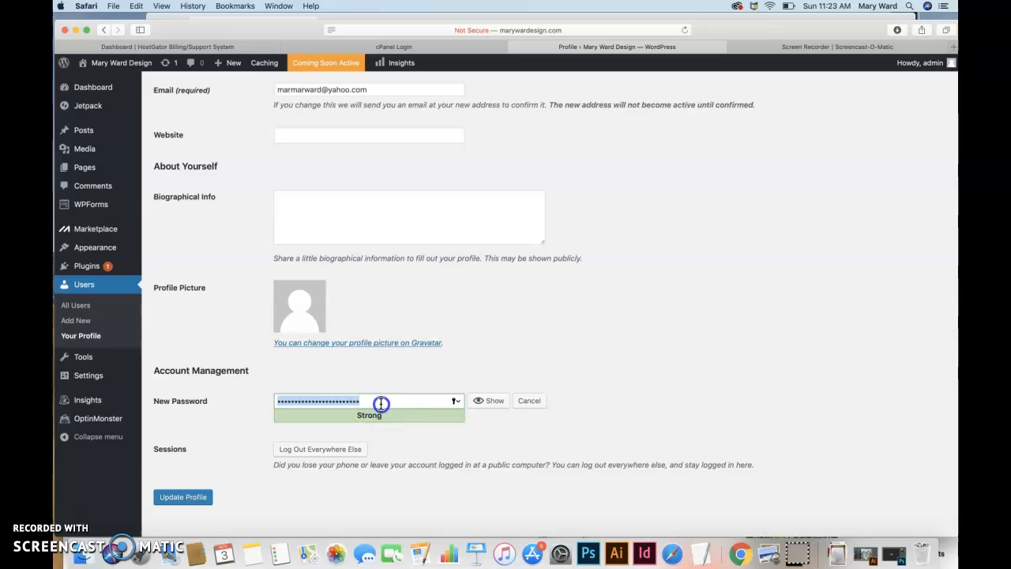
left_click(484, 404)
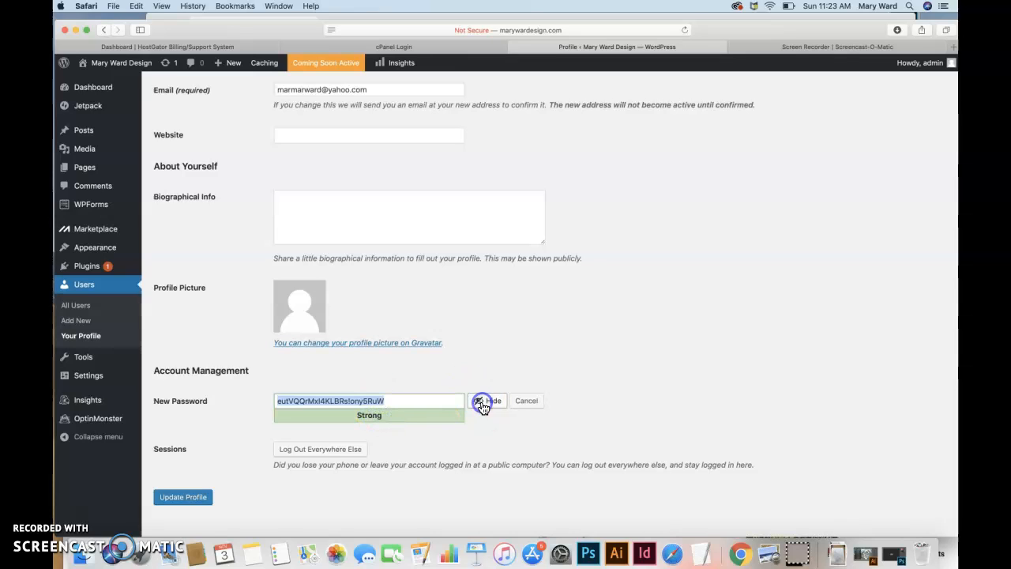
left_click(483, 403)
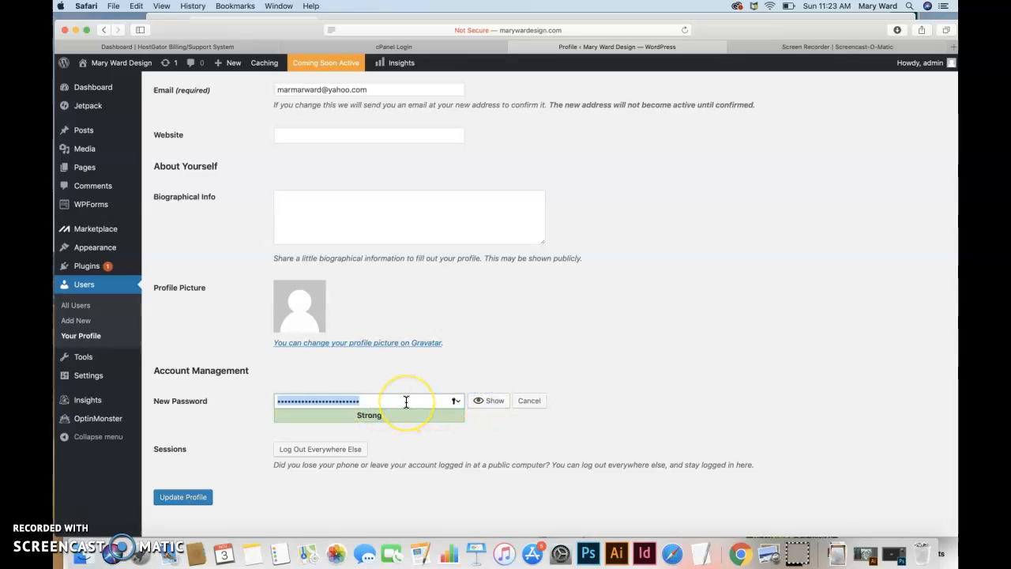
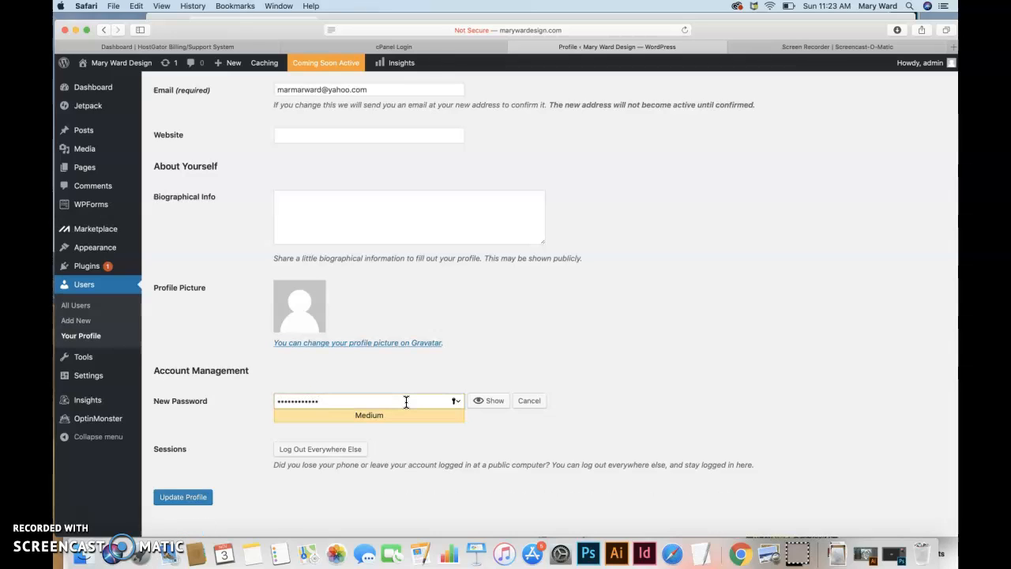
Replace it with a typed password until the meter reads Medium strength.
key("BackSpace")
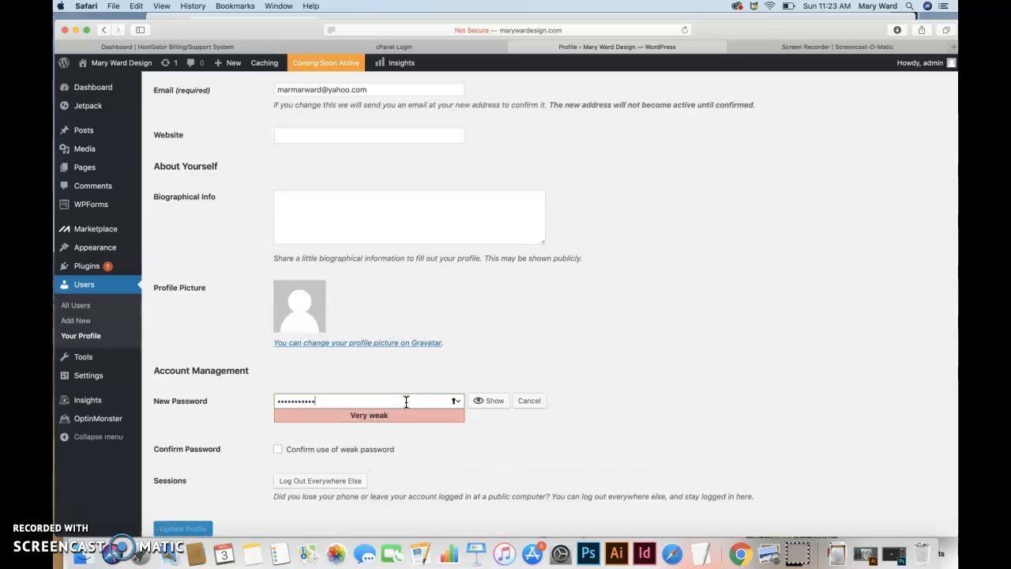
key("BackSpace")
key("BackSpace")
key("BackSpace")
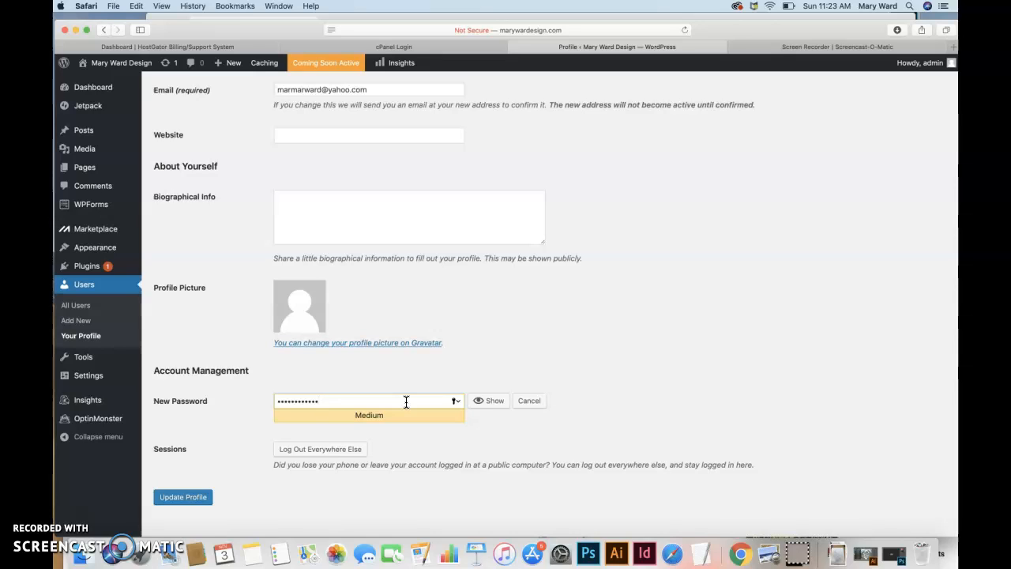
Retype the new password, update the profile, and let Safari save the password.
left_click(291, 400)
scroll(370, 358, "up", 10)
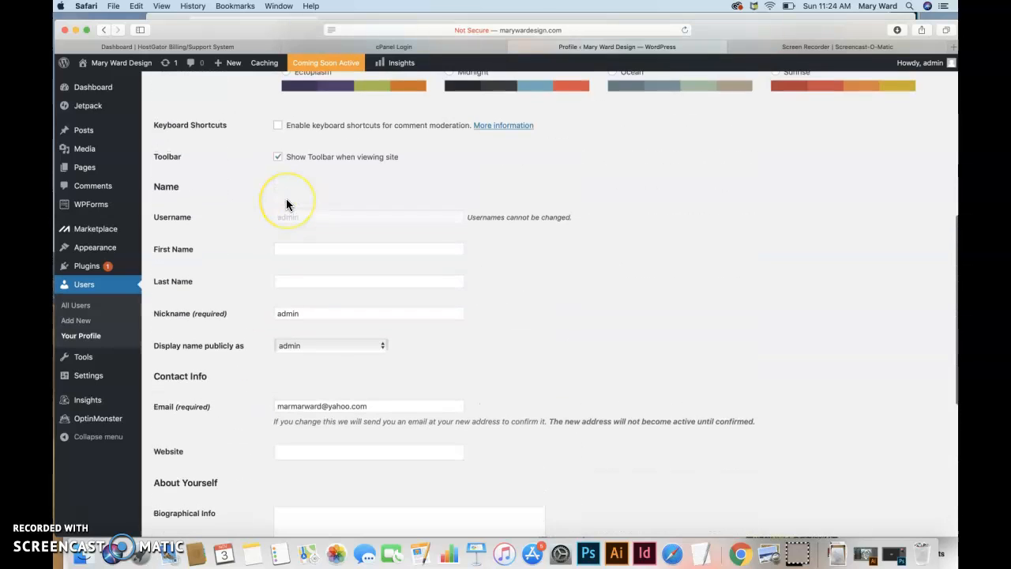
scroll(286, 202, "down", 10)
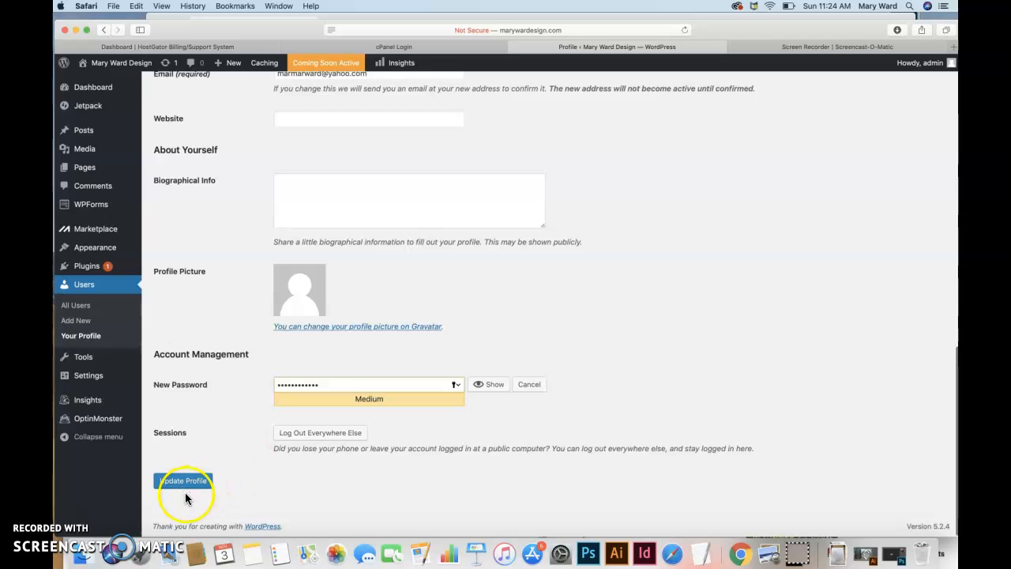
left_click(356, 389)
left_click_drag(336, 384, 248, 387)
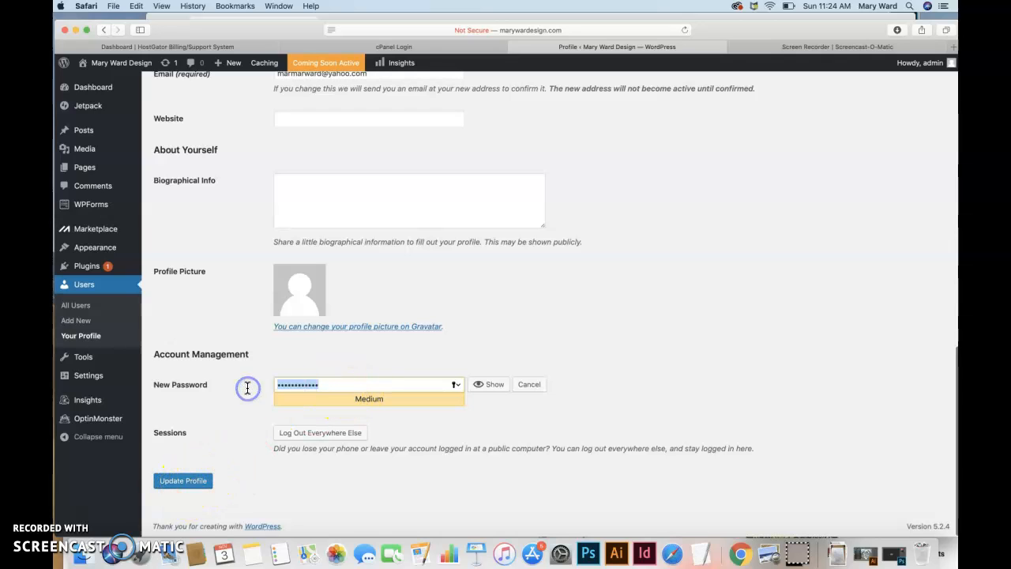
type("••••••••••••")
left_click(230, 441)
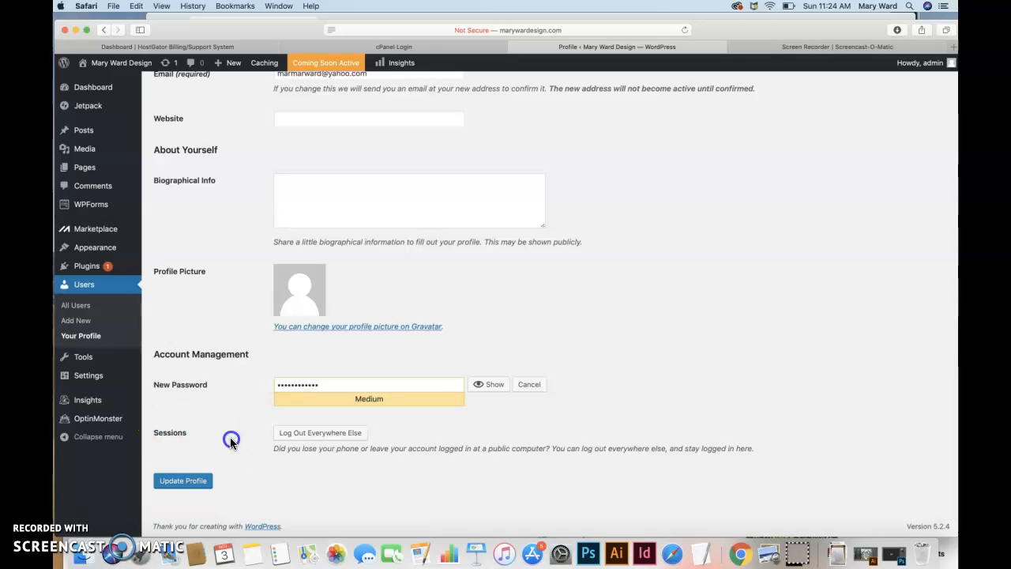
left_click(199, 482)
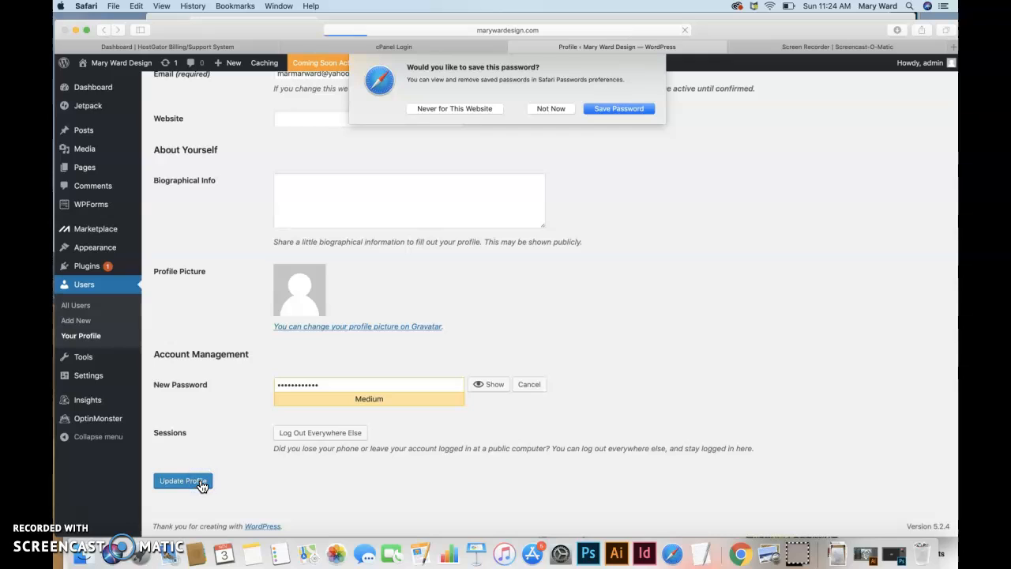
left_click(617, 110)
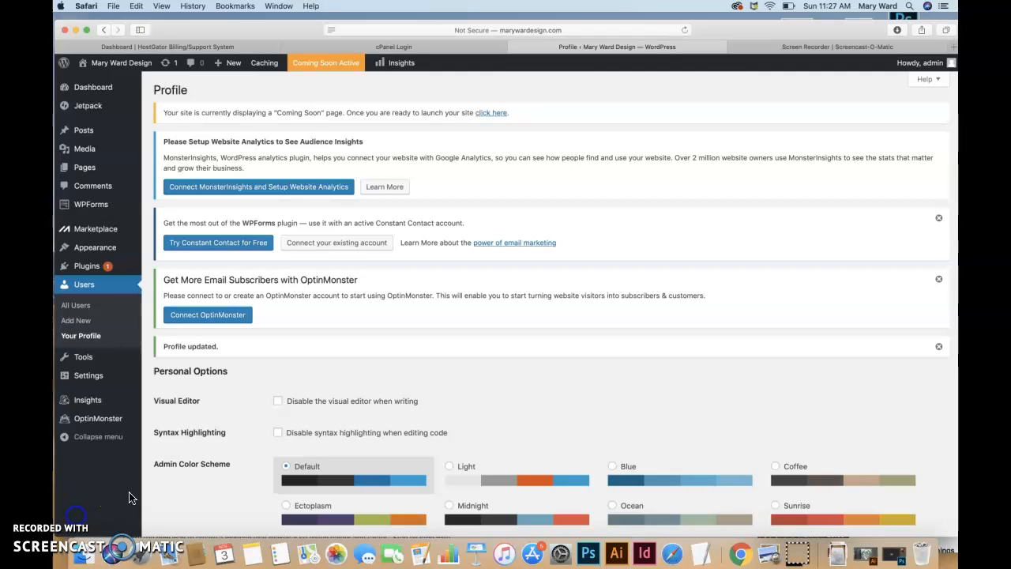
Go to Plugins and dismiss the McAfee alert to view the seven installed plugins.
mouse_move(91, 272)
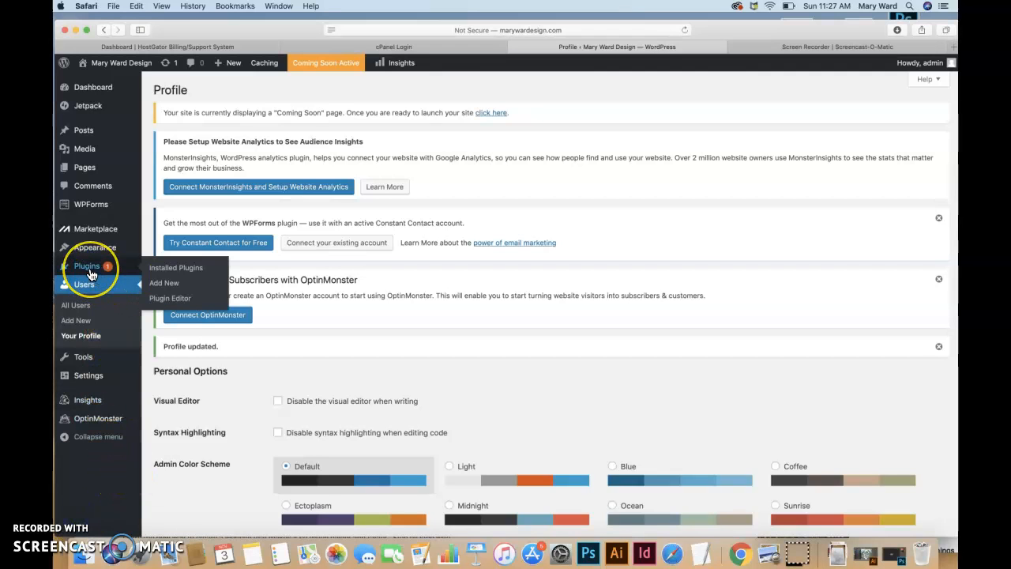
left_click(75, 272)
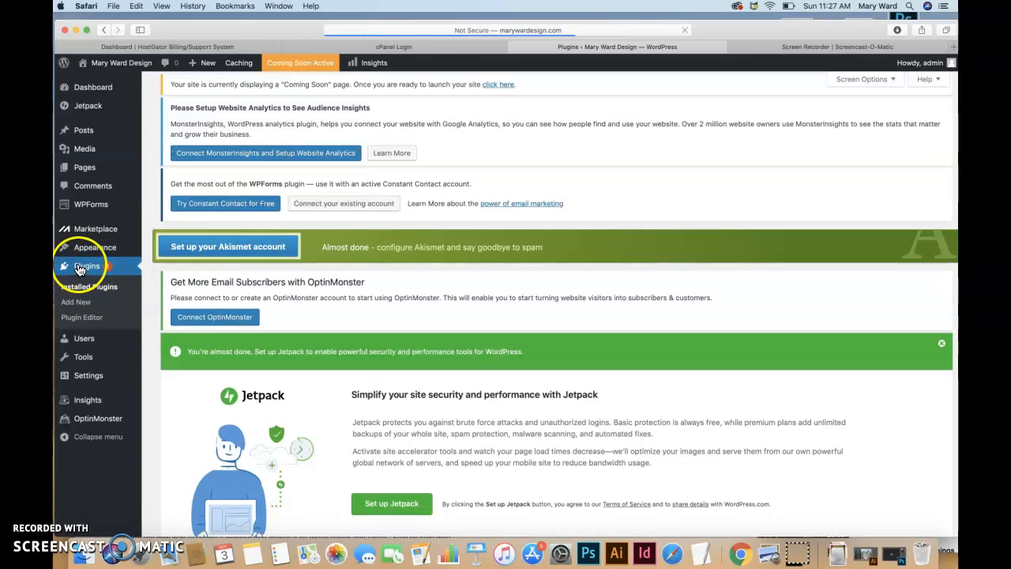
scroll(299, 360, "down", 1)
scroll(298, 359, "down", 10)
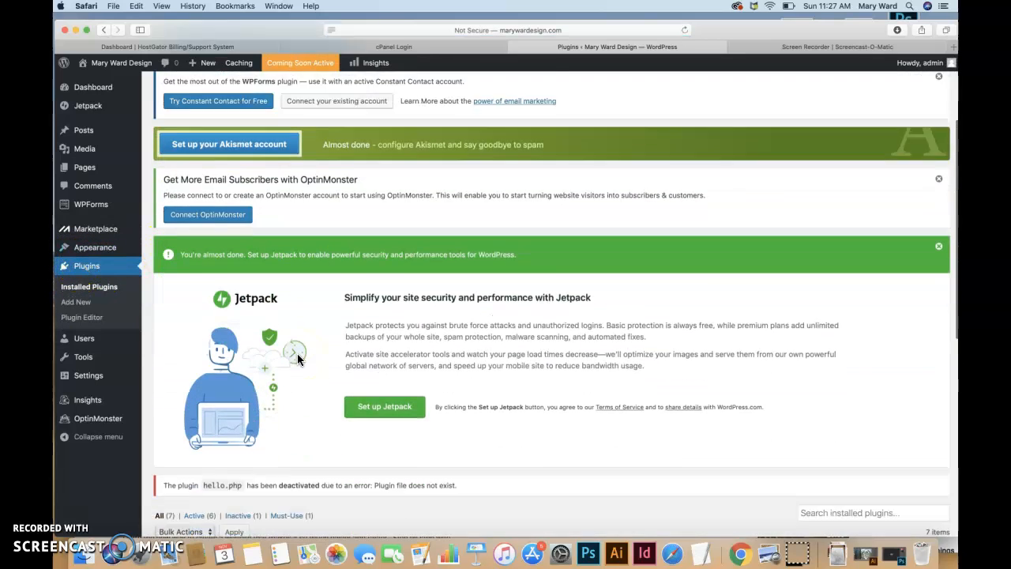
scroll(298, 358, "down", 2)
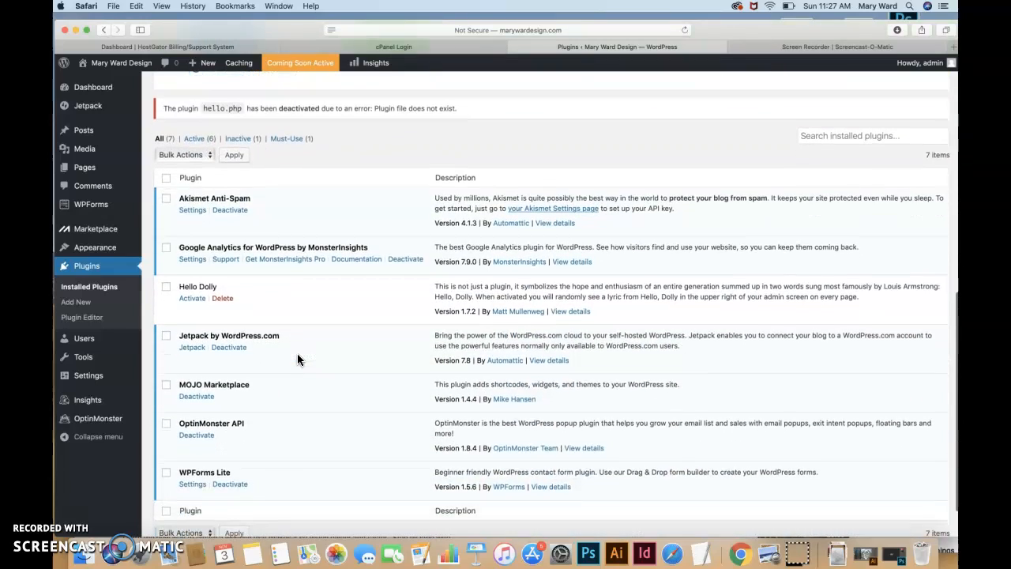
left_click(230, 406)
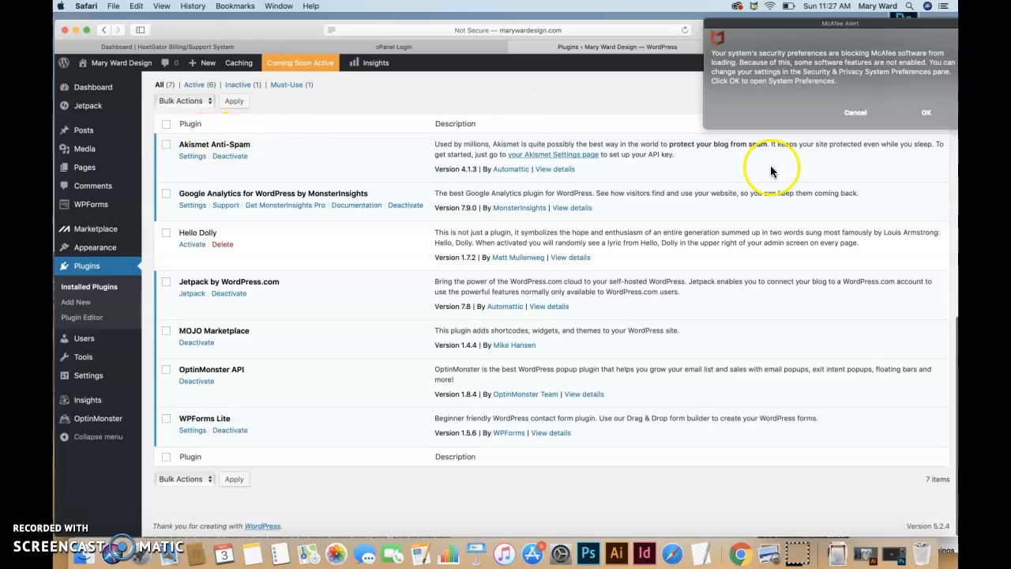
left_click(858, 114)
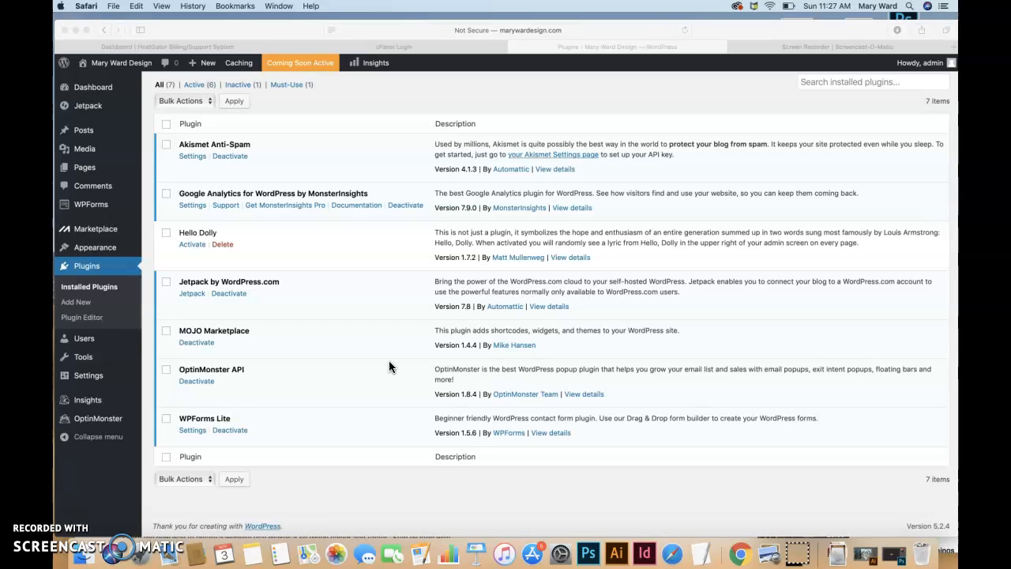
left_click(513, 45)
Select all seven plugins, bulk-deactivate them, then select them all again.
left_click(167, 125)
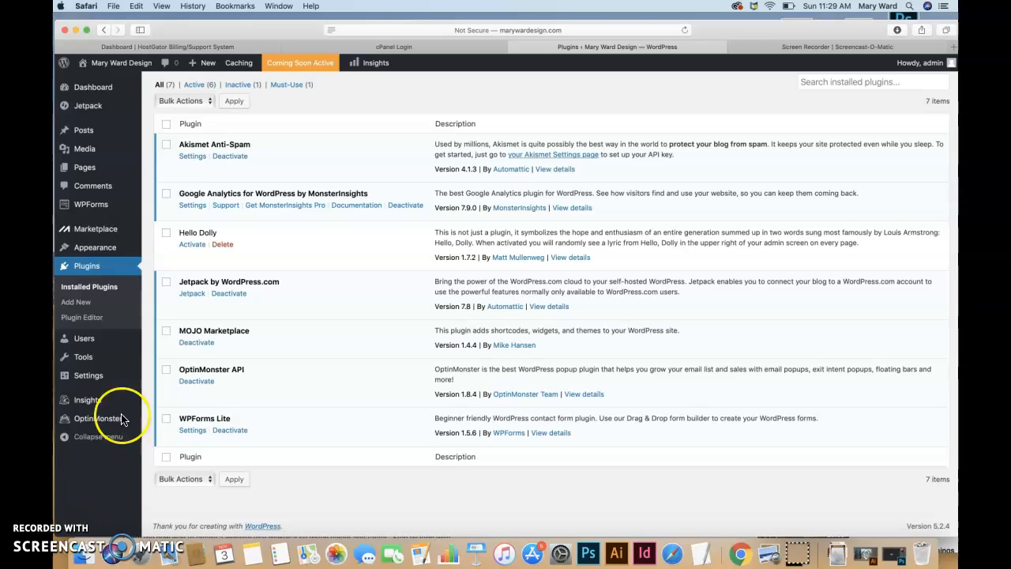
left_click(168, 126)
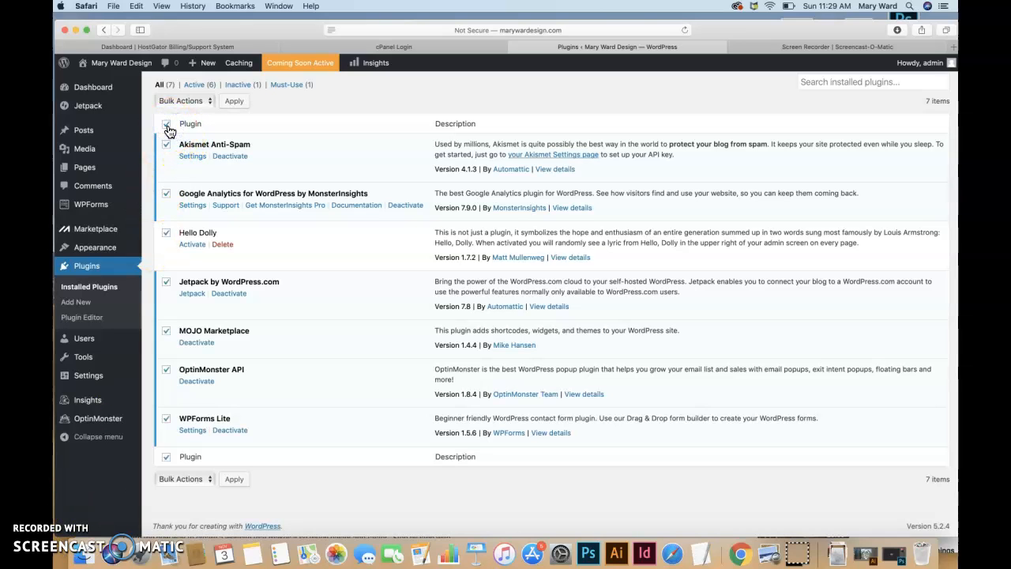
left_click(208, 100)
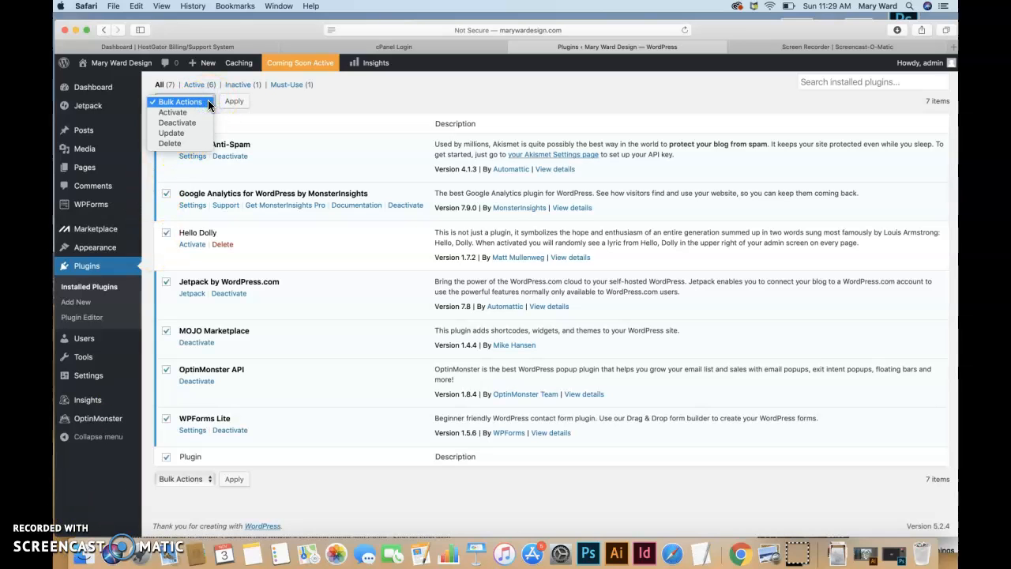
left_click(199, 122)
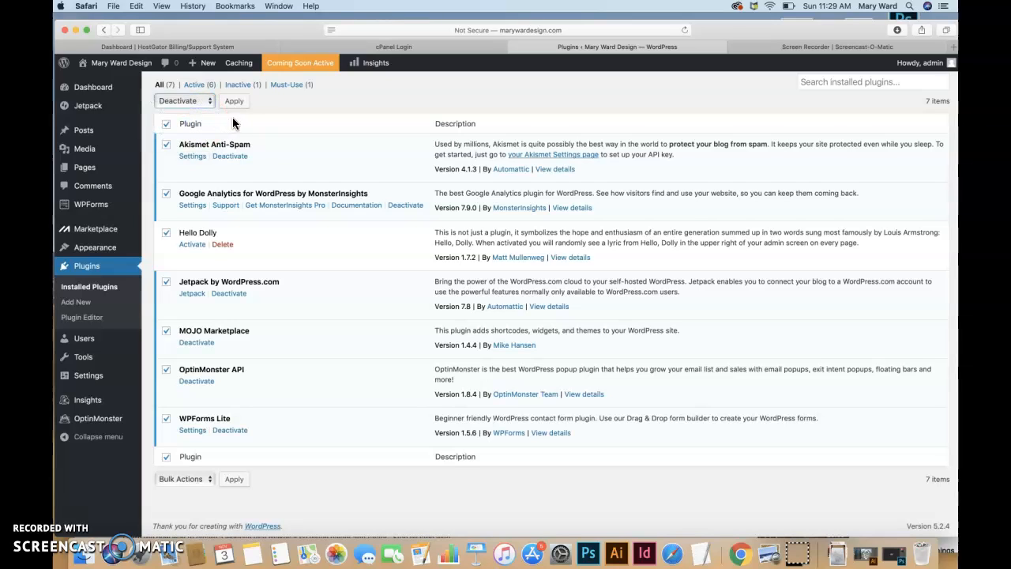
left_click(234, 102)
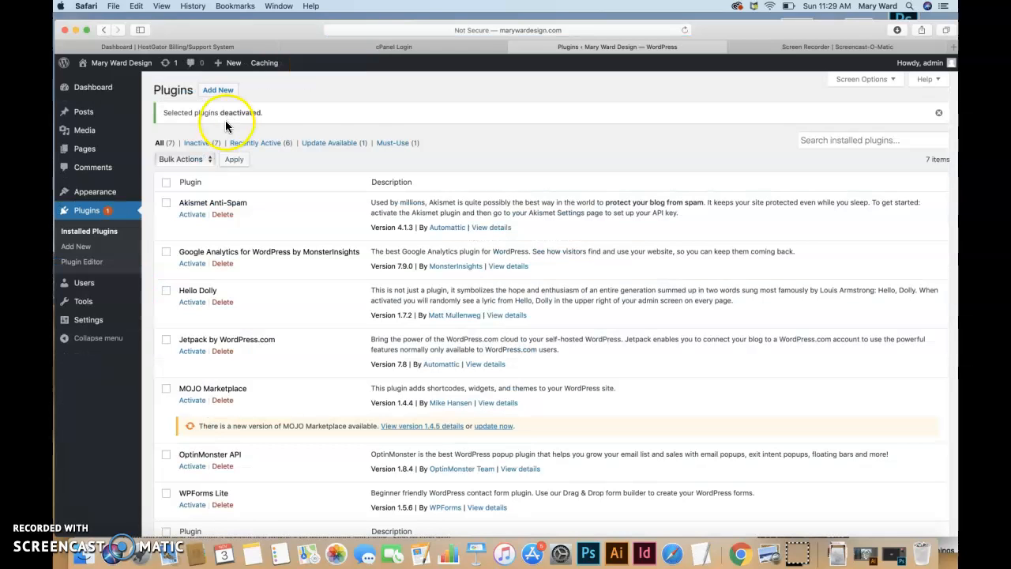
left_click(167, 185)
left_click(167, 185)
Bulk-delete all seven plugins and confirm removing their files and data.
left_click(208, 160)
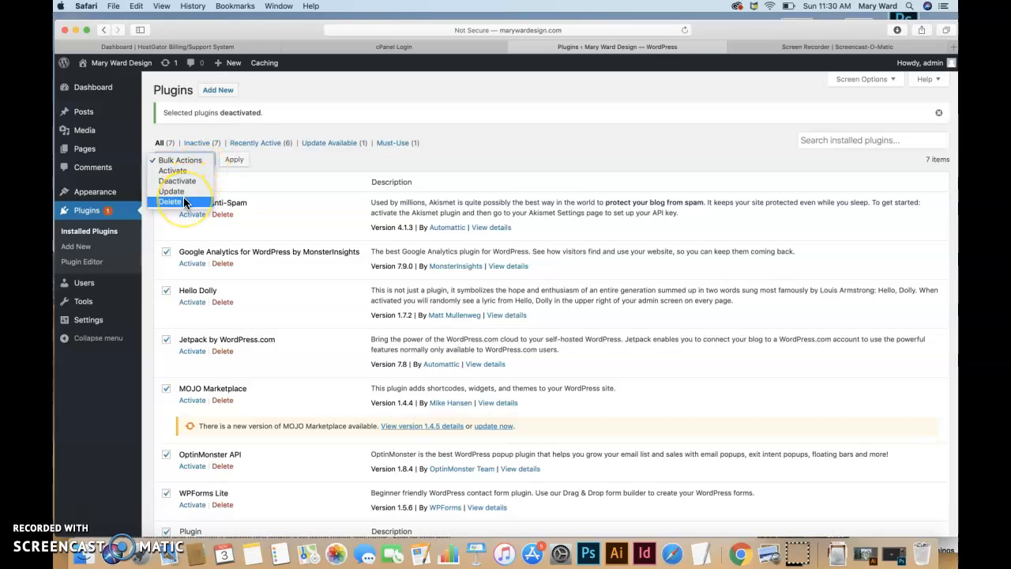
left_click(226, 170)
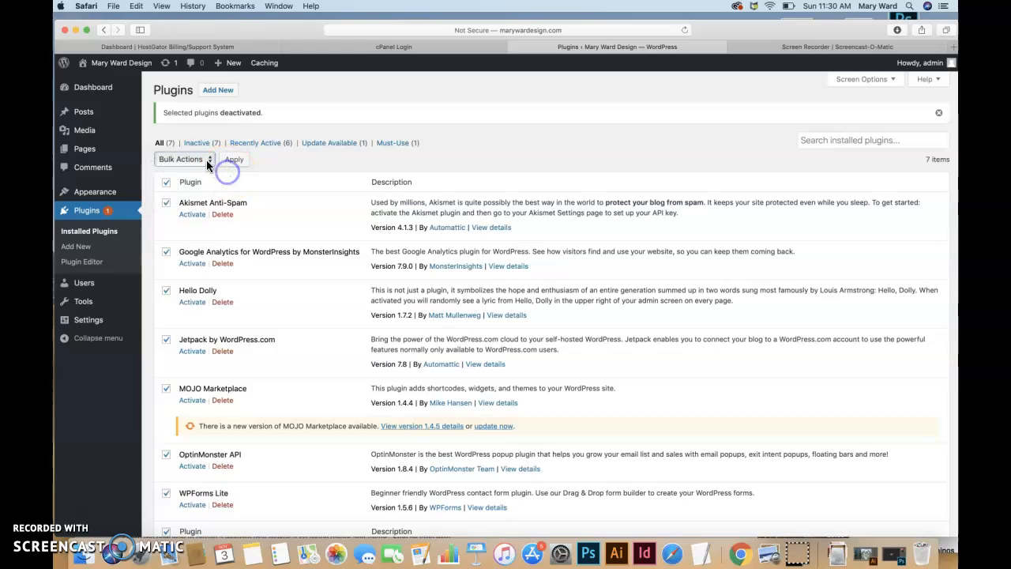
left_click(208, 161)
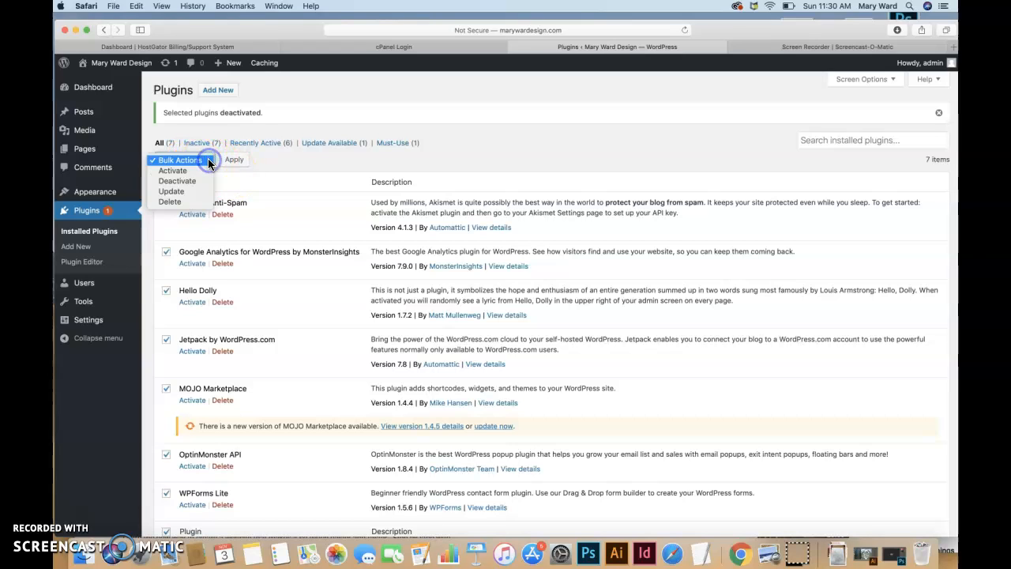
left_click(206, 160)
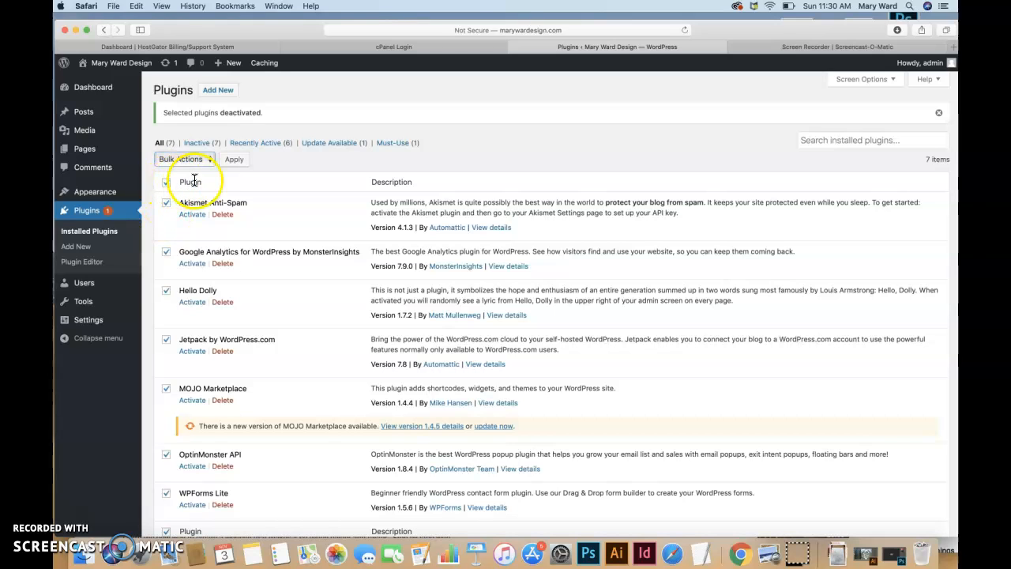
left_click(218, 160)
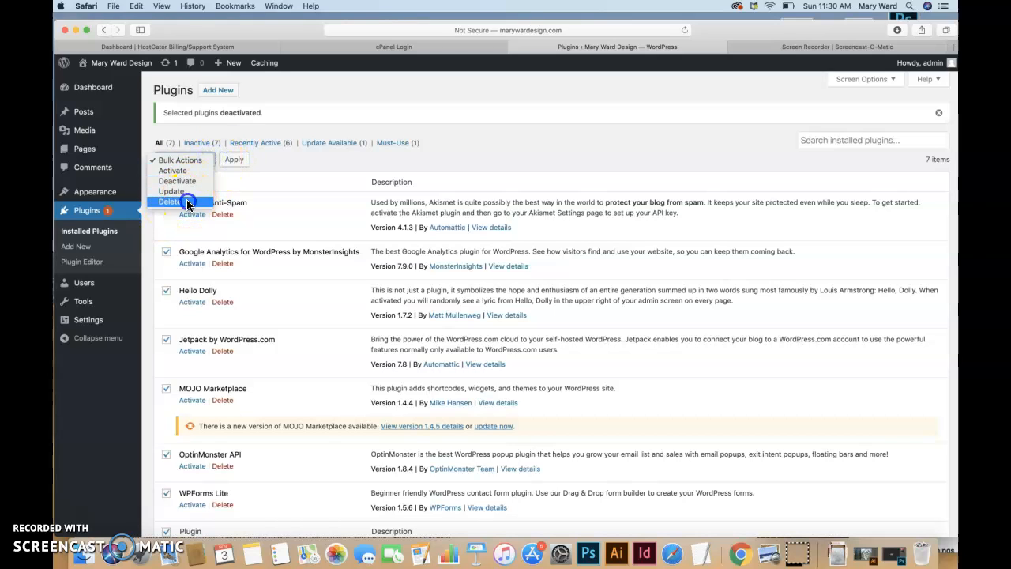
left_click(190, 199)
left_click(235, 161)
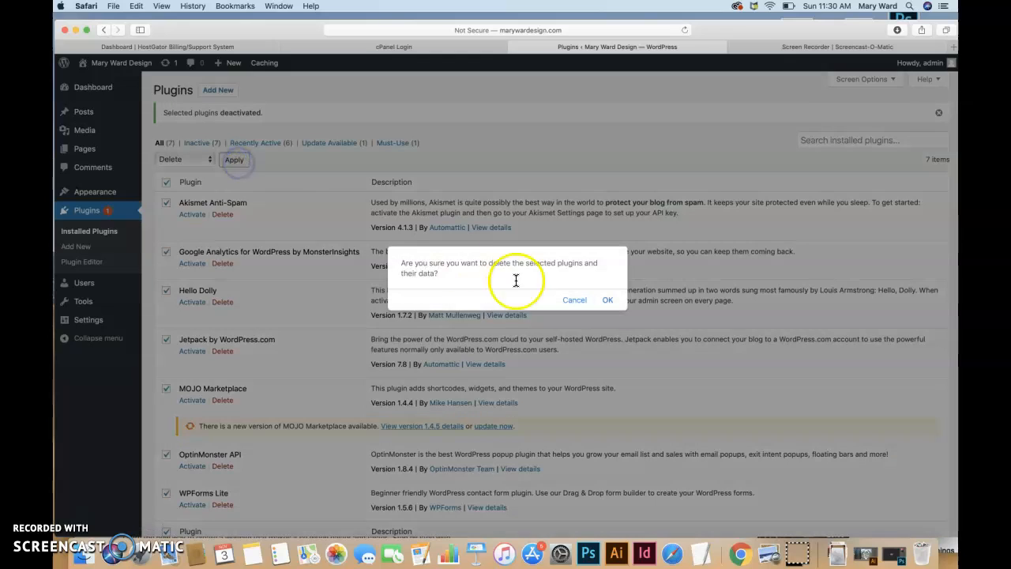
left_click(611, 302)
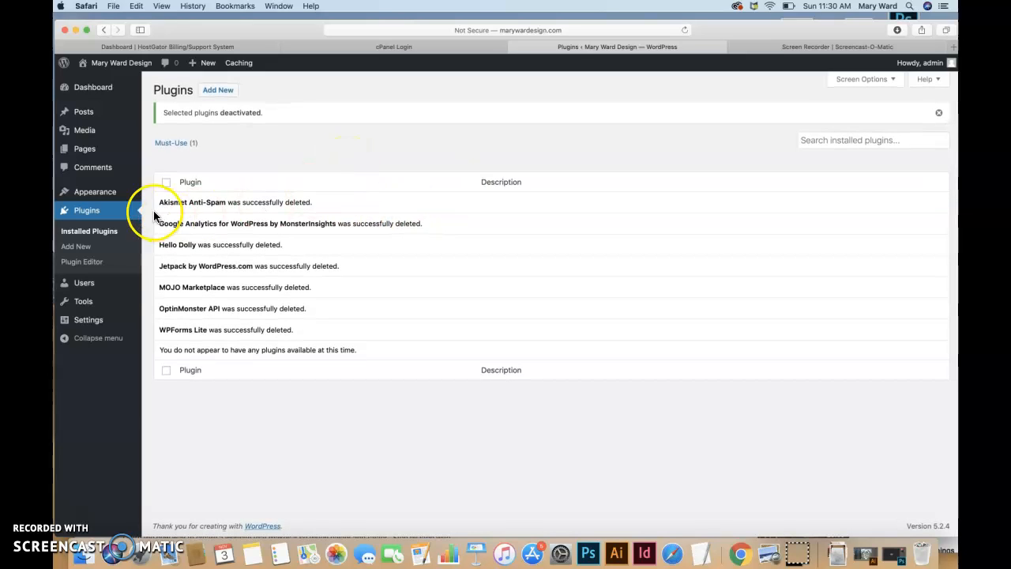
Check that the Installed Plugins list is now empty by toggling the select-all checkbox.
left_click(166, 184)
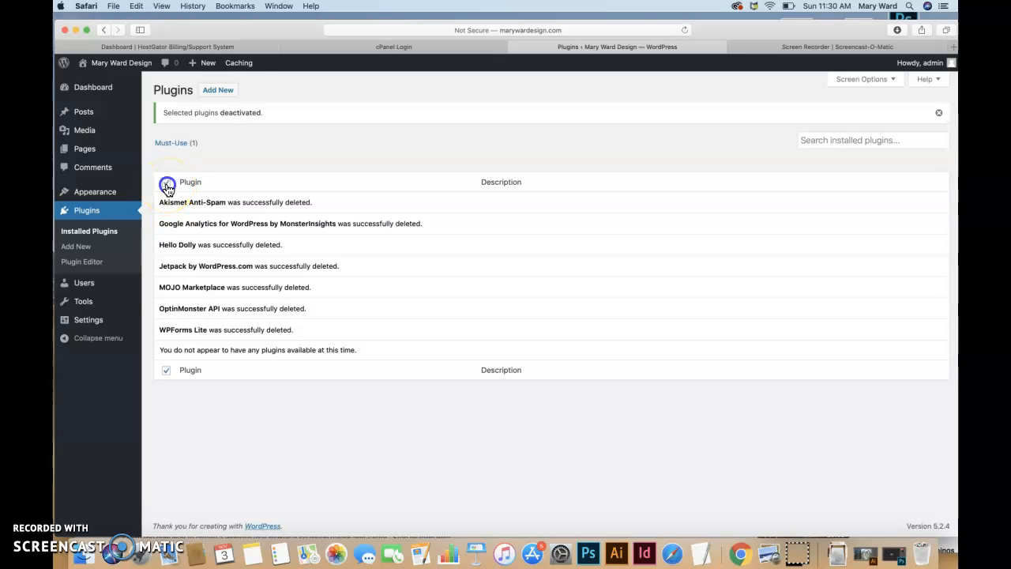
left_click(166, 185)
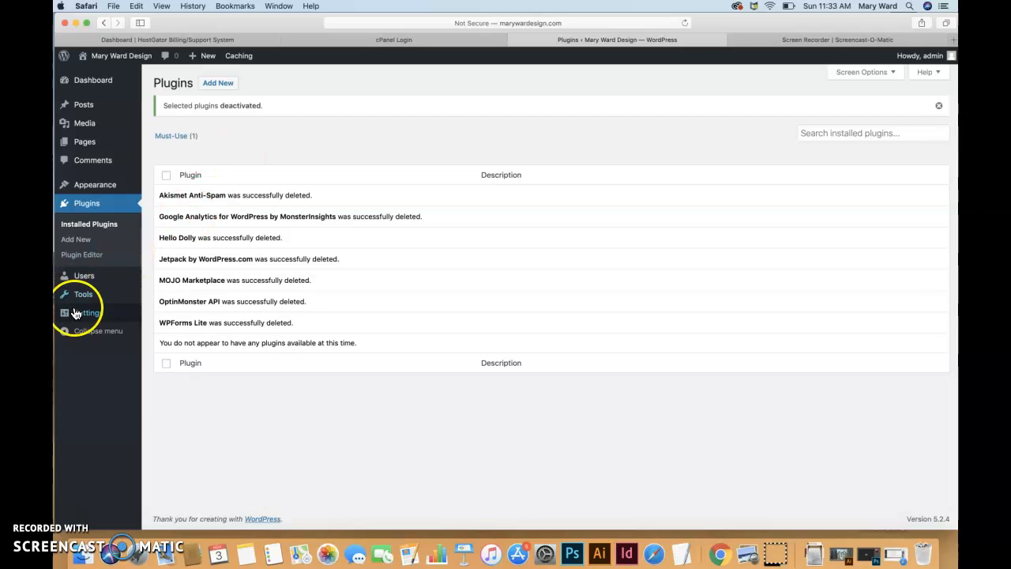
mouse_move(83, 320)
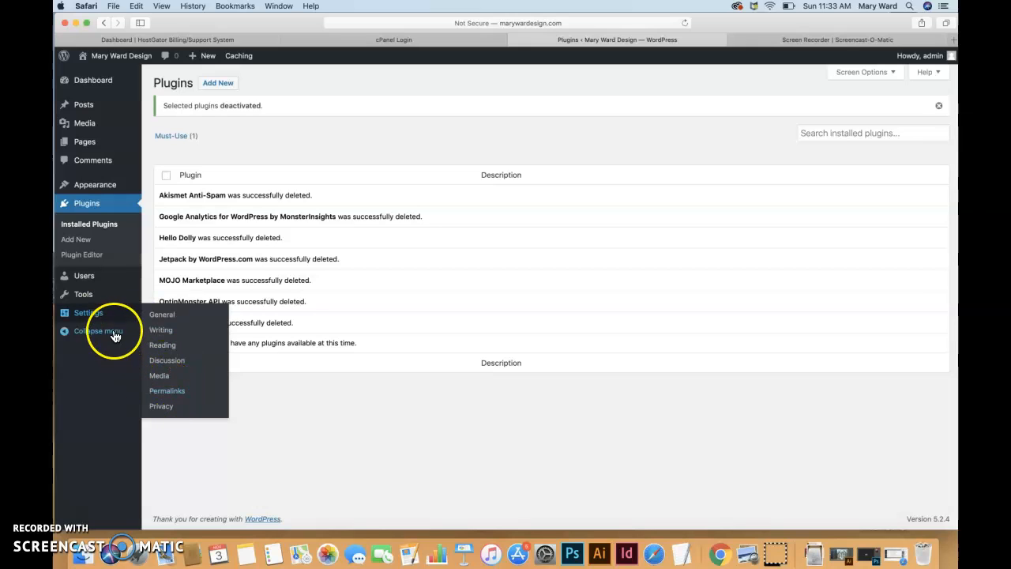
mouse_move(114, 76)
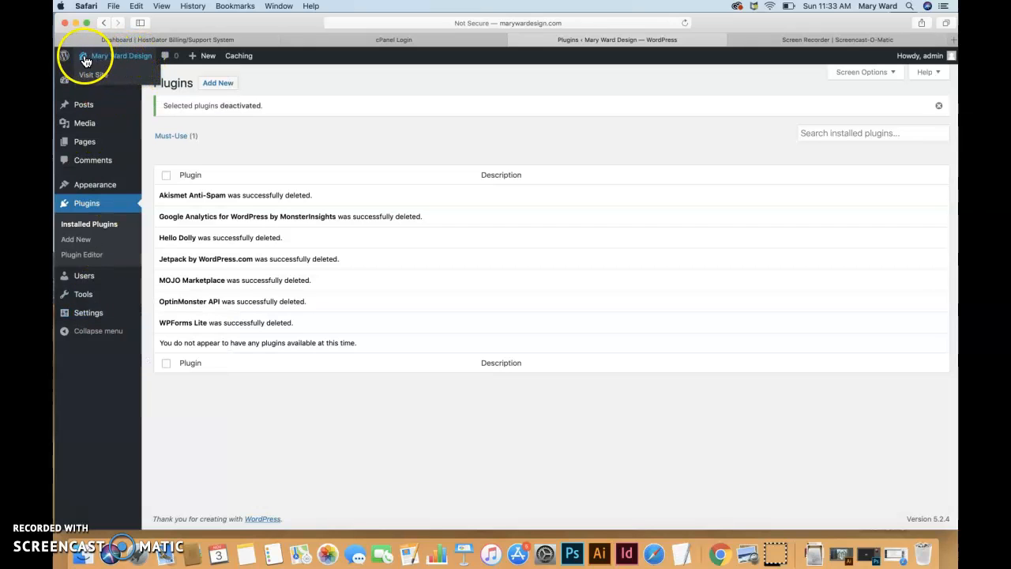
Visit the live site's front page and open the Hello world! post.
left_click(105, 76)
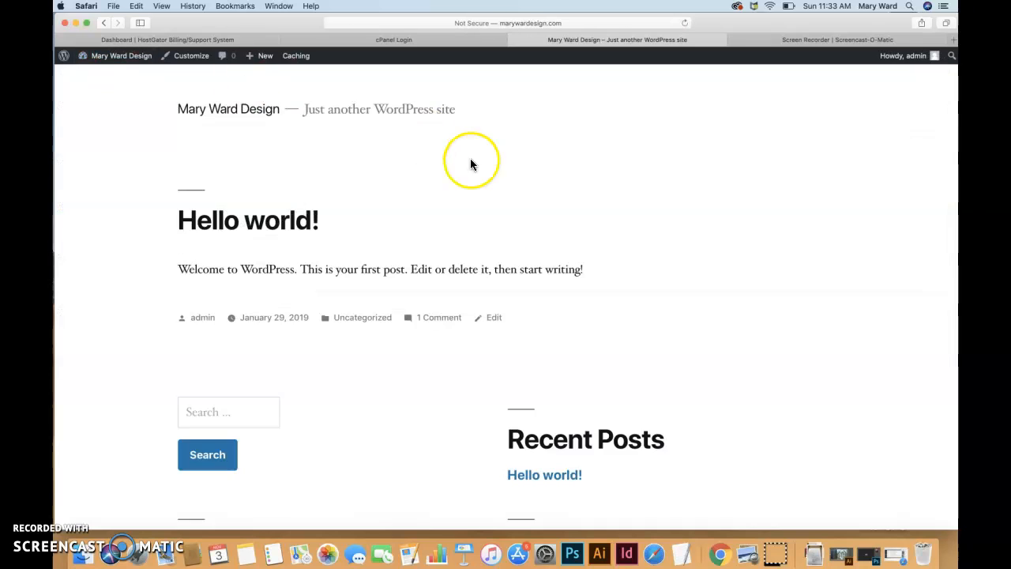
scroll(472, 227, "down", 1)
scroll(473, 229, "up", 1)
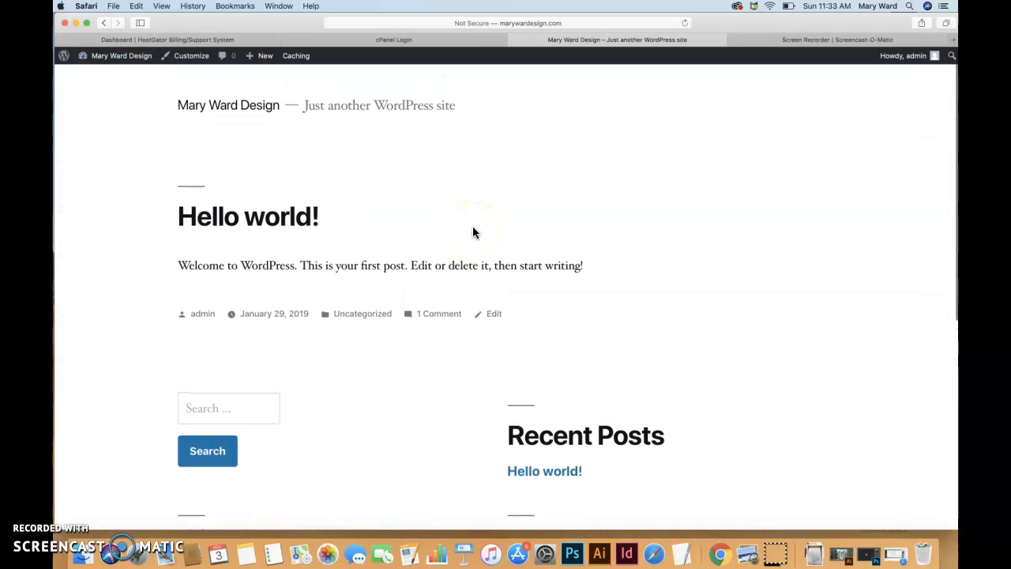
scroll(472, 231, "down", 3)
scroll(472, 229, "up", 1)
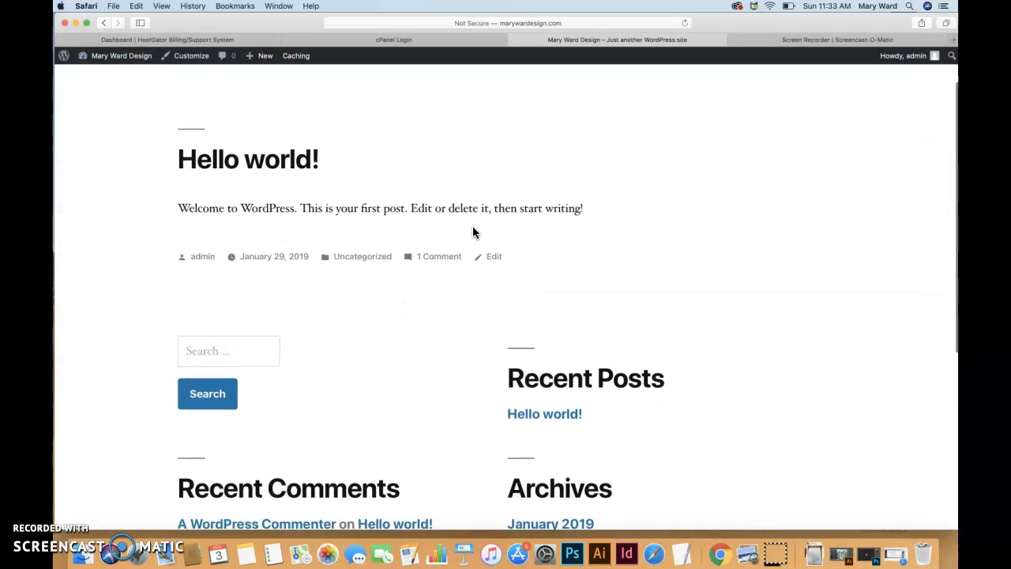
scroll(472, 227, "down", 2)
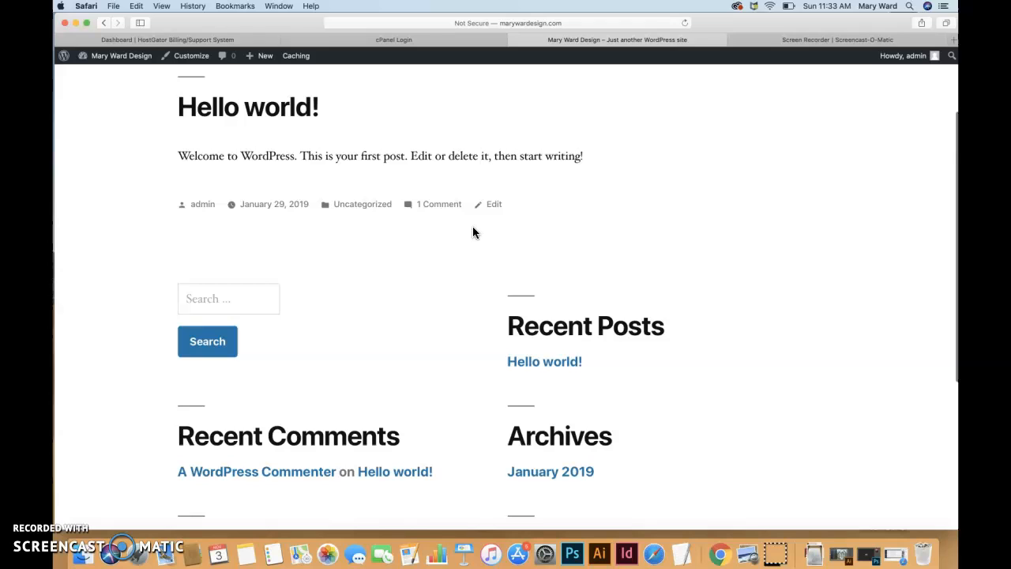
left_click(539, 362)
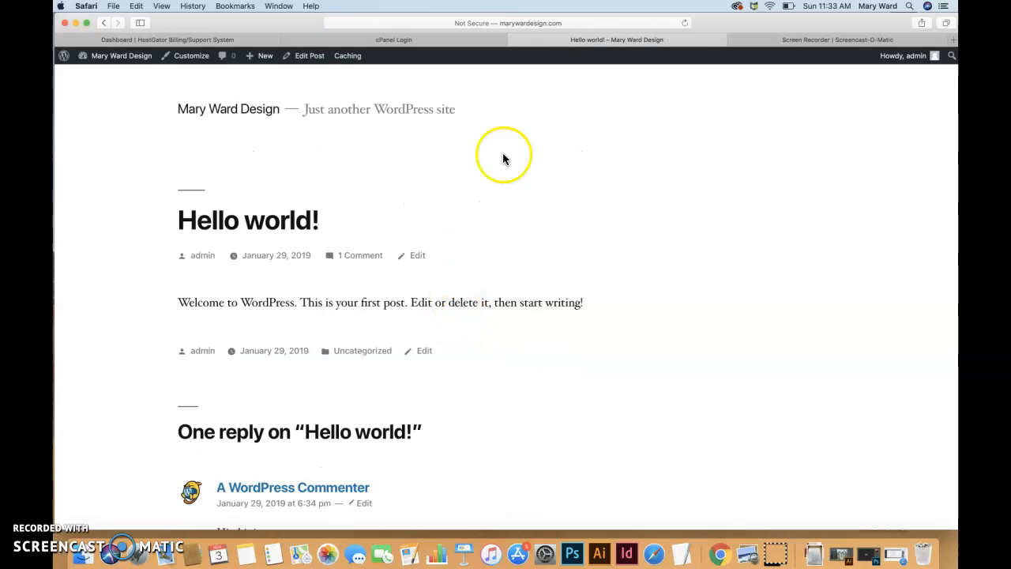
Remove index.php/2019/01/29 from the post's address and load it at /hello-world/.
left_click(587, 22)
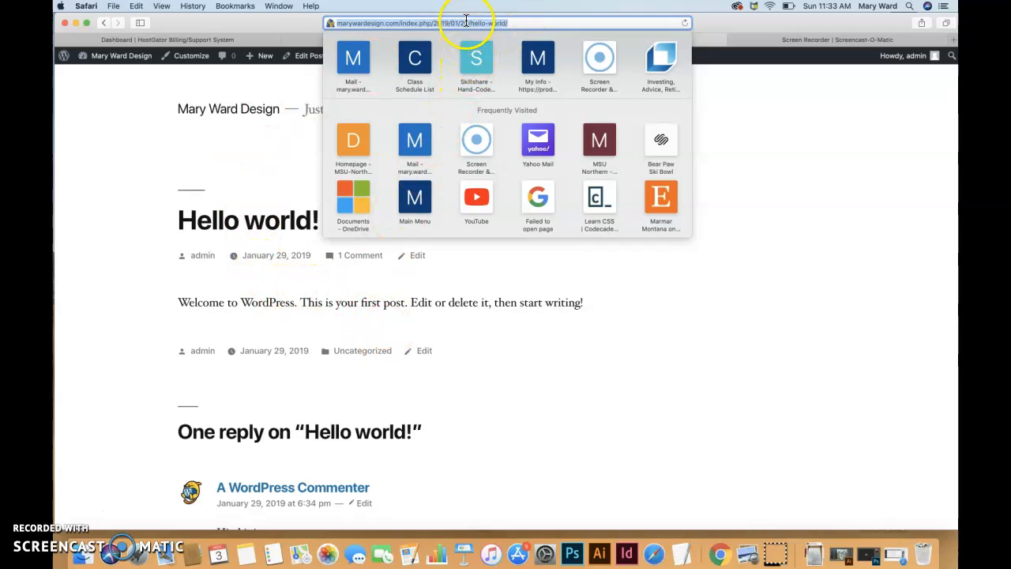
left_click_drag(467, 21, 405, 21)
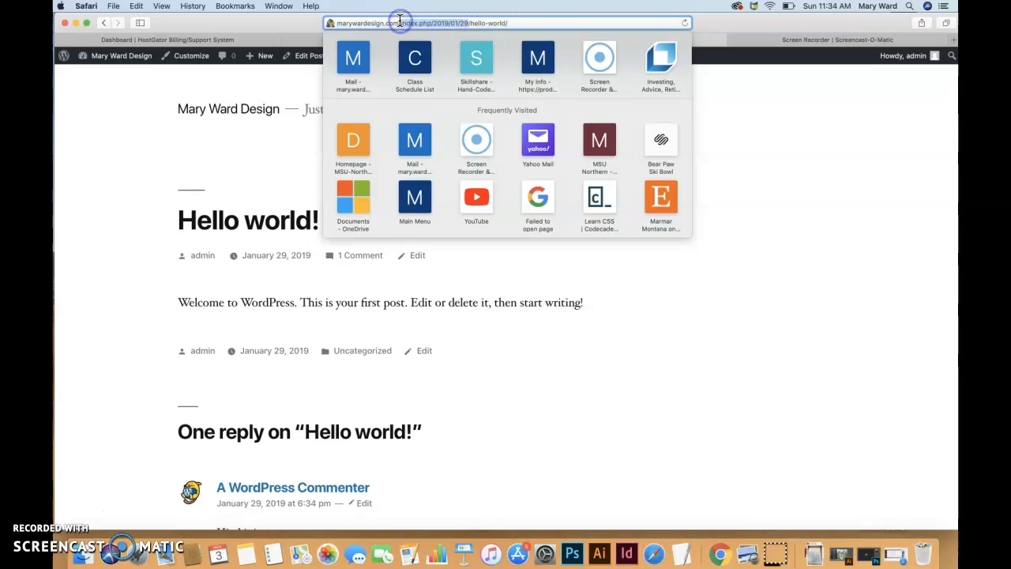
key("BackSpace")
left_click(453, 21)
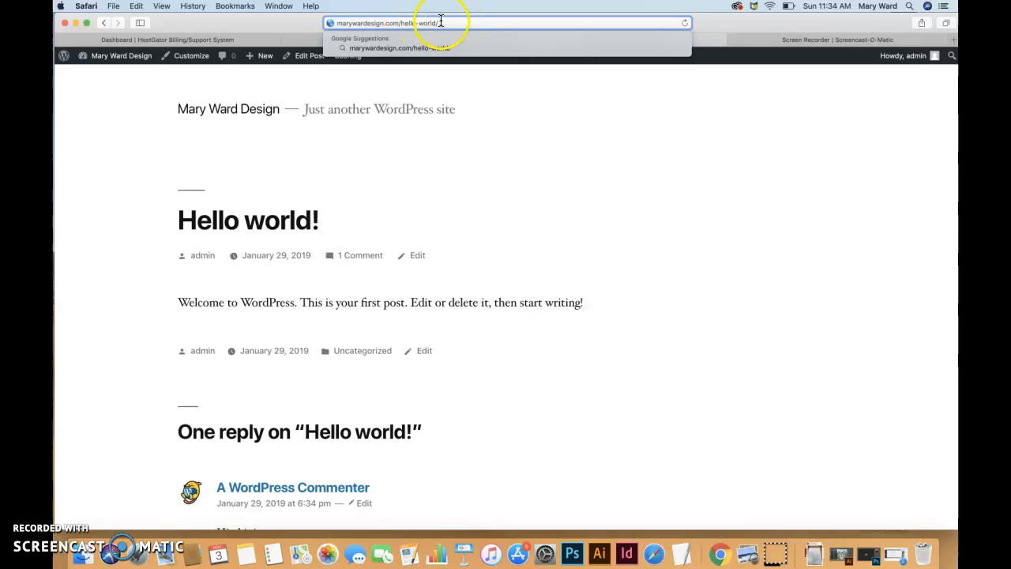
key("Return")
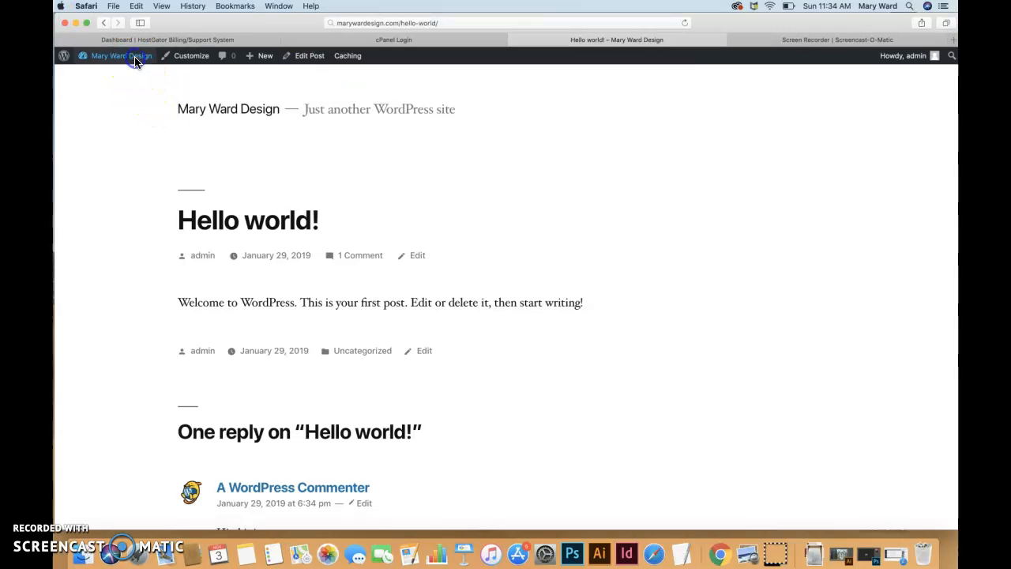
Return to the admin dashboard and open Settings > Permalinks.
mouse_move(135, 63)
left_click(109, 77)
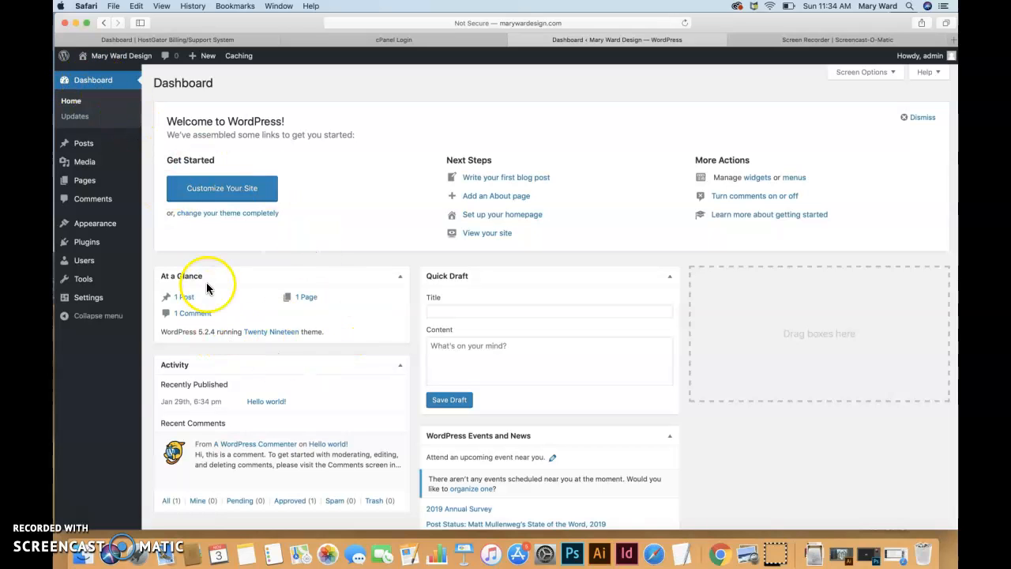
mouse_move(90, 300)
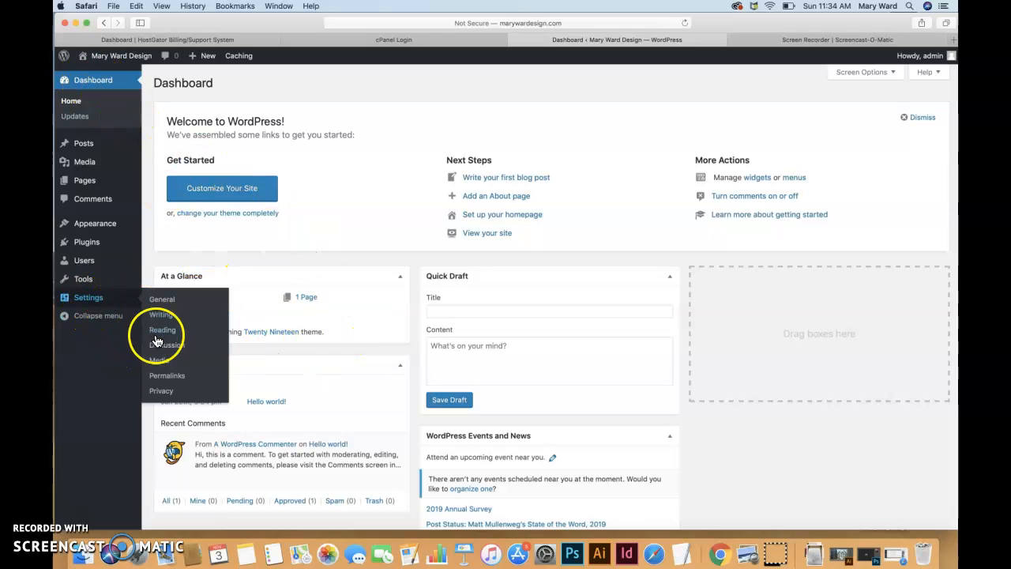
left_click(160, 375)
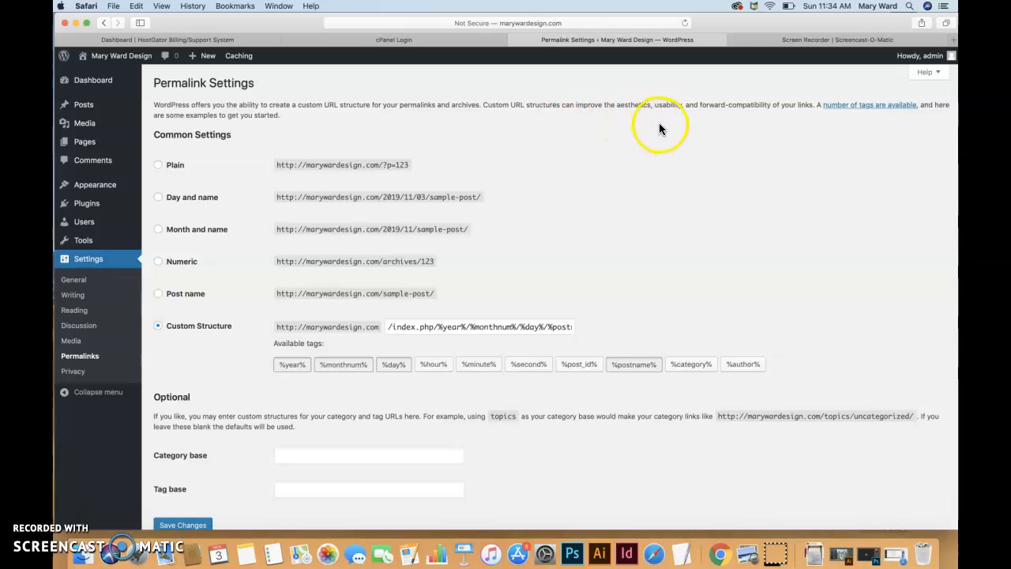
scroll(654, 126, "down", 1)
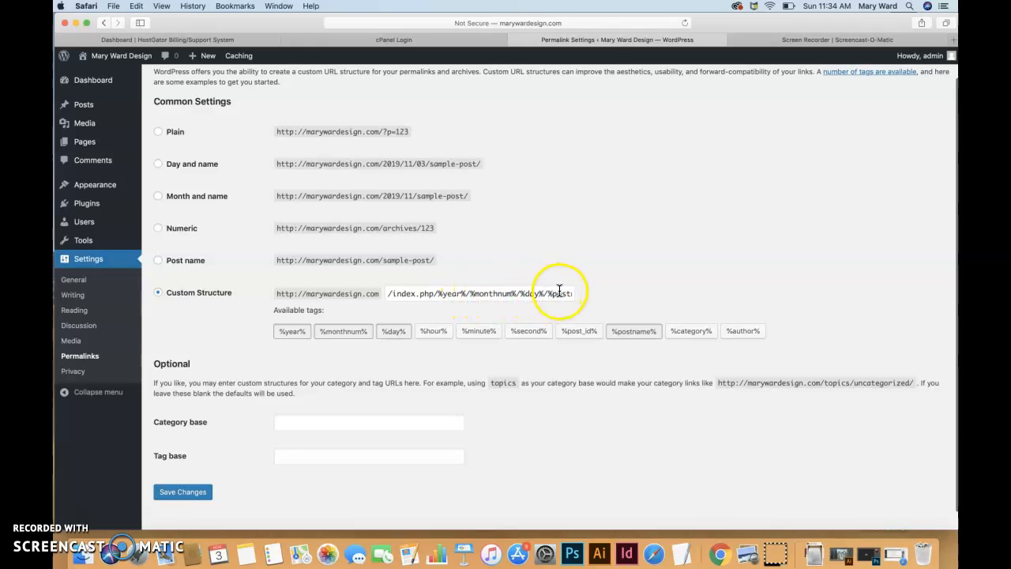
Select the Post name permalink structure and save the changes.
left_click_drag(557, 293, 588, 298)
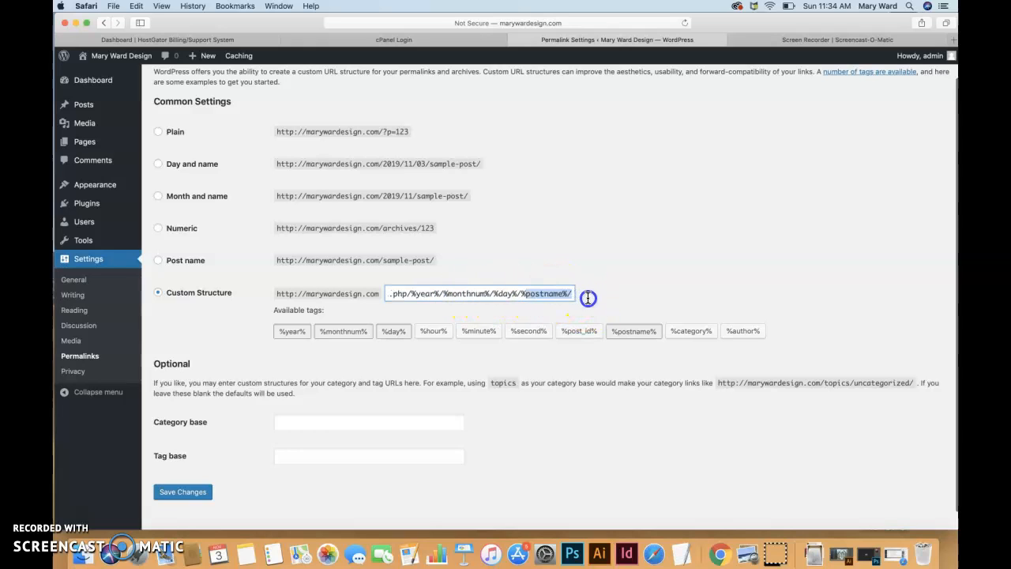
left_click(539, 272)
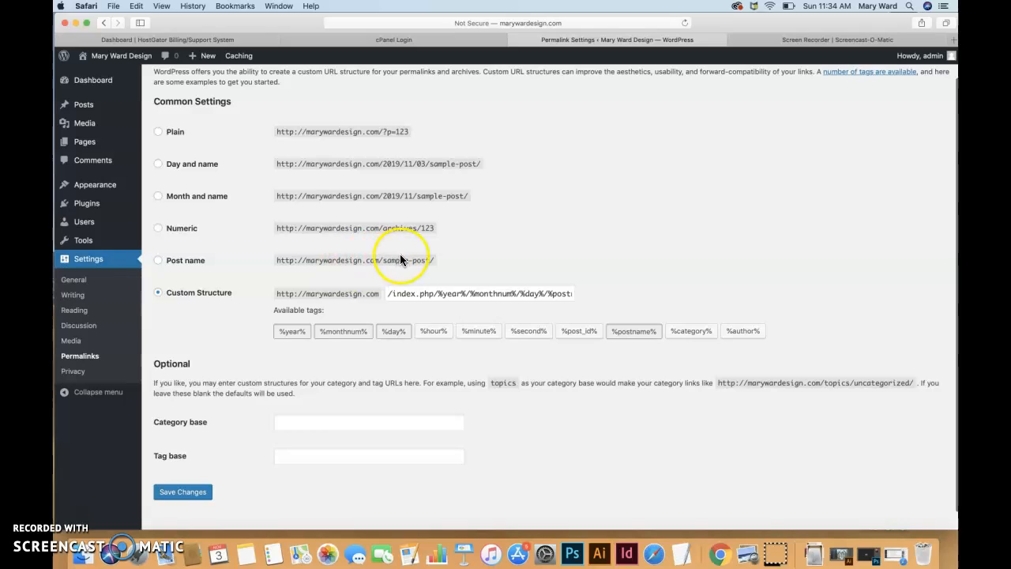
left_click_drag(428, 261, 383, 259)
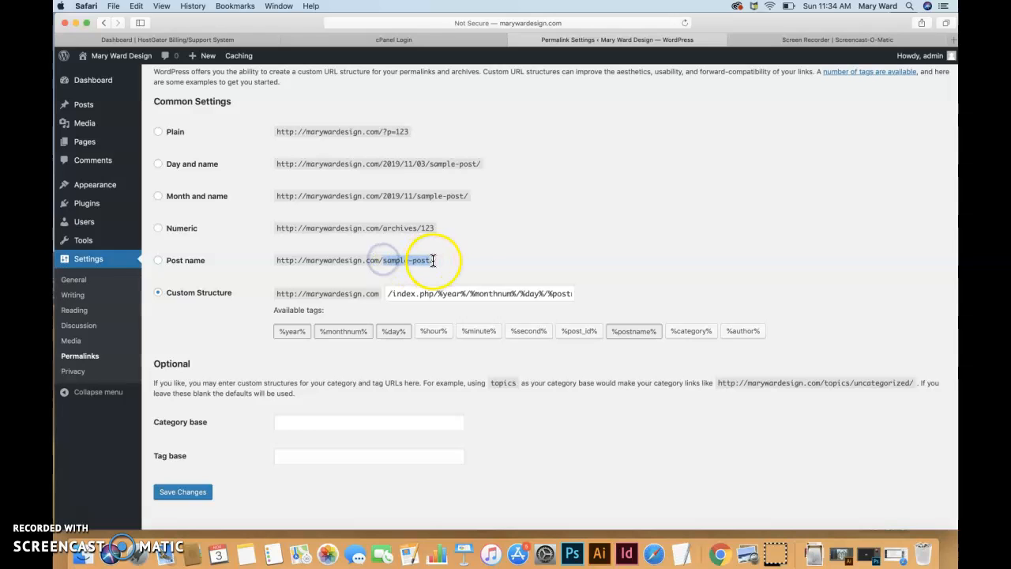
left_click(158, 263)
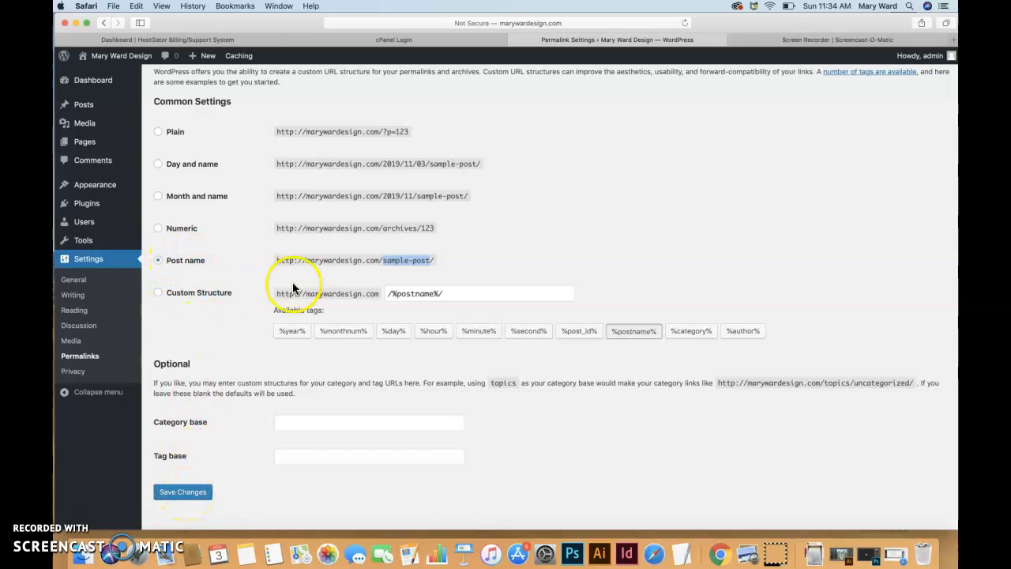
left_click(191, 499)
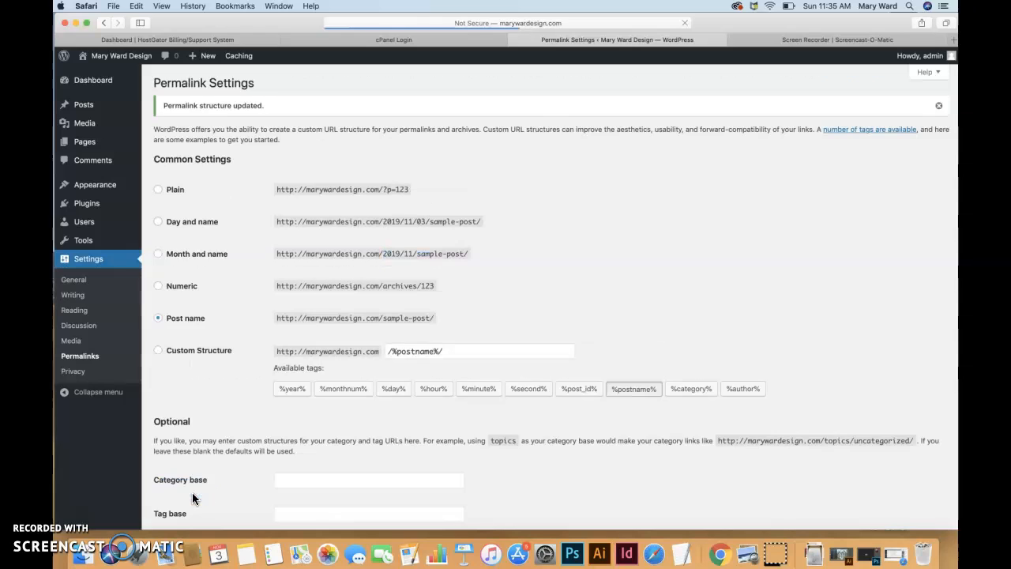
Visit the live site and open the Hello world! post from Recent Posts.
mouse_move(135, 61)
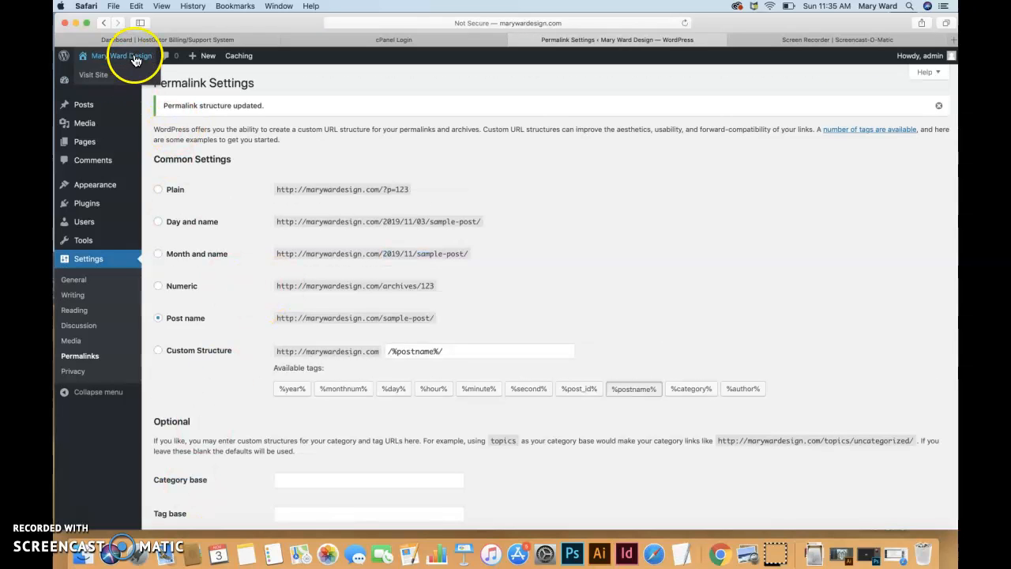
left_click(93, 74)
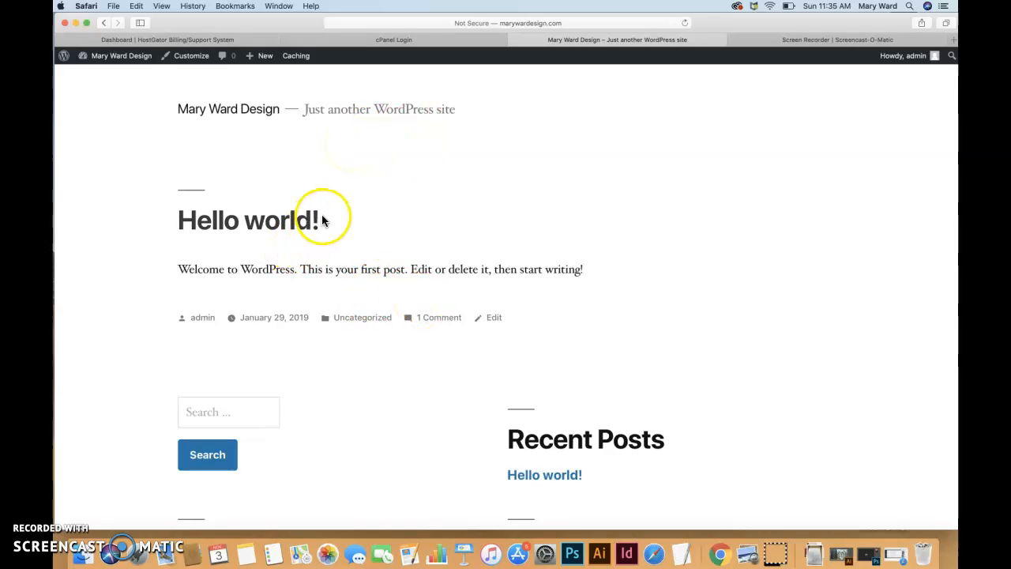
scroll(500, 372, "down", 3)
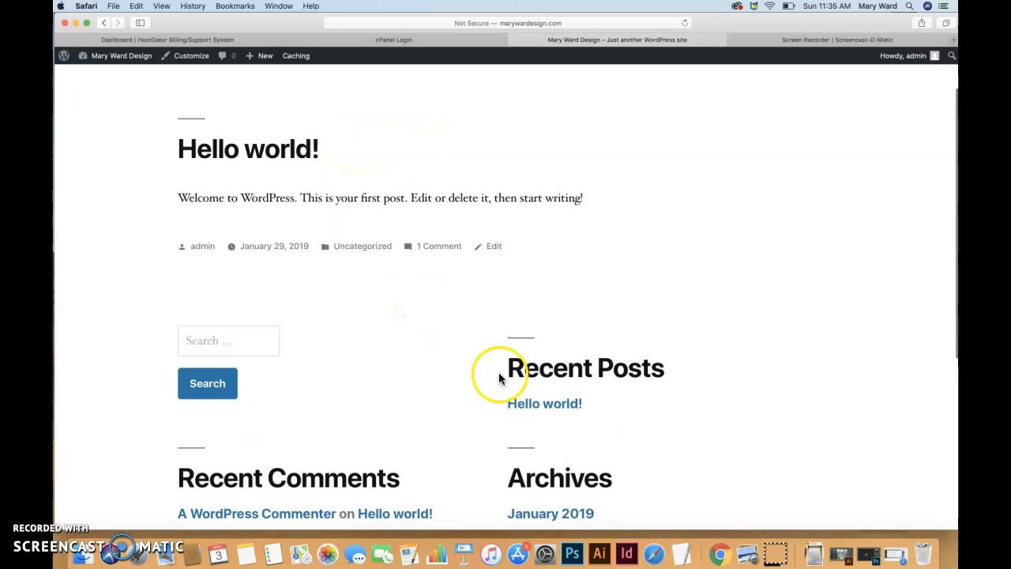
left_click(564, 396)
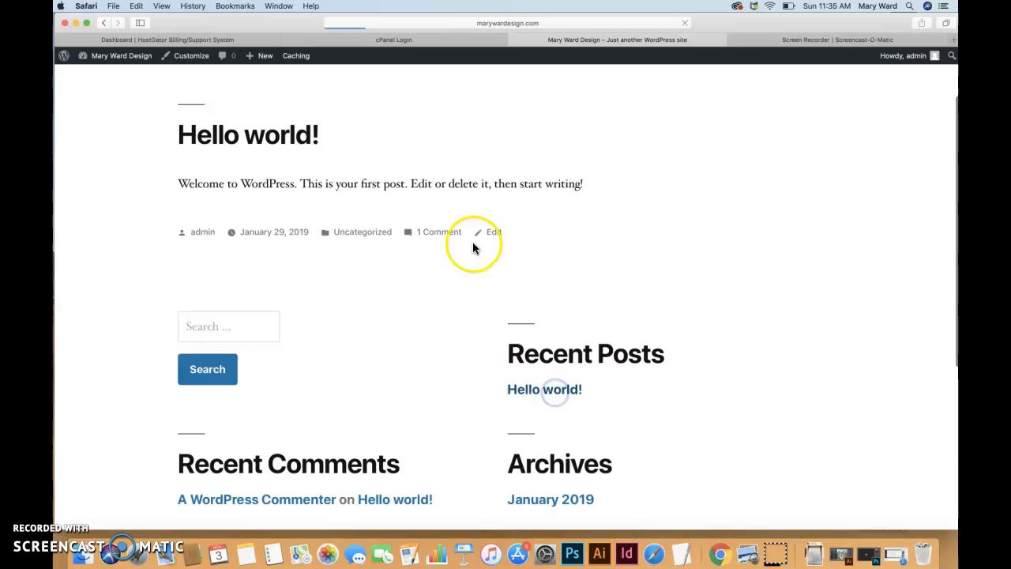
Inspect the address bar to confirm the post now lives at /hello-world/.
left_click(583, 24)
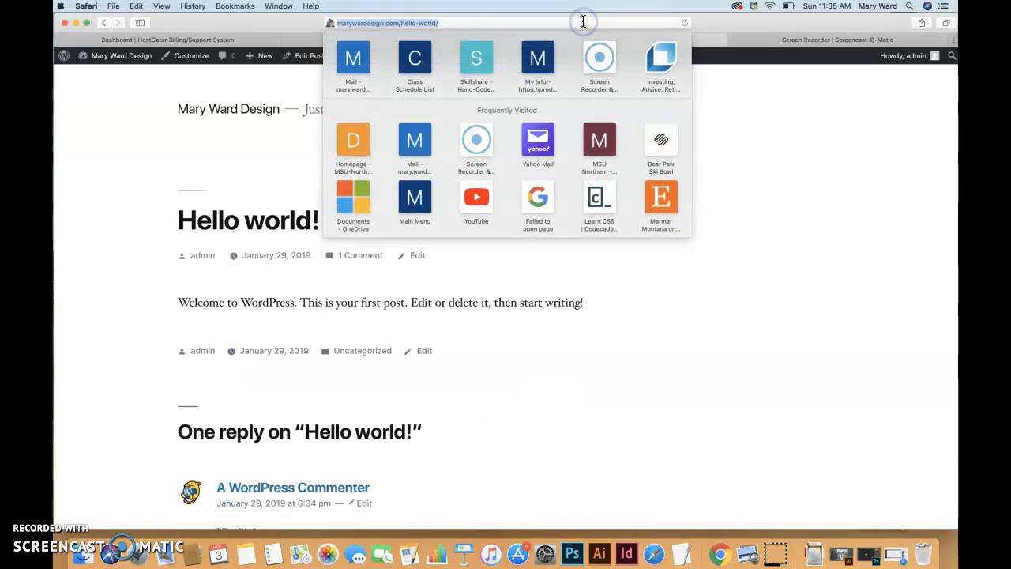
left_click(447, 22)
triple_click(447, 22)
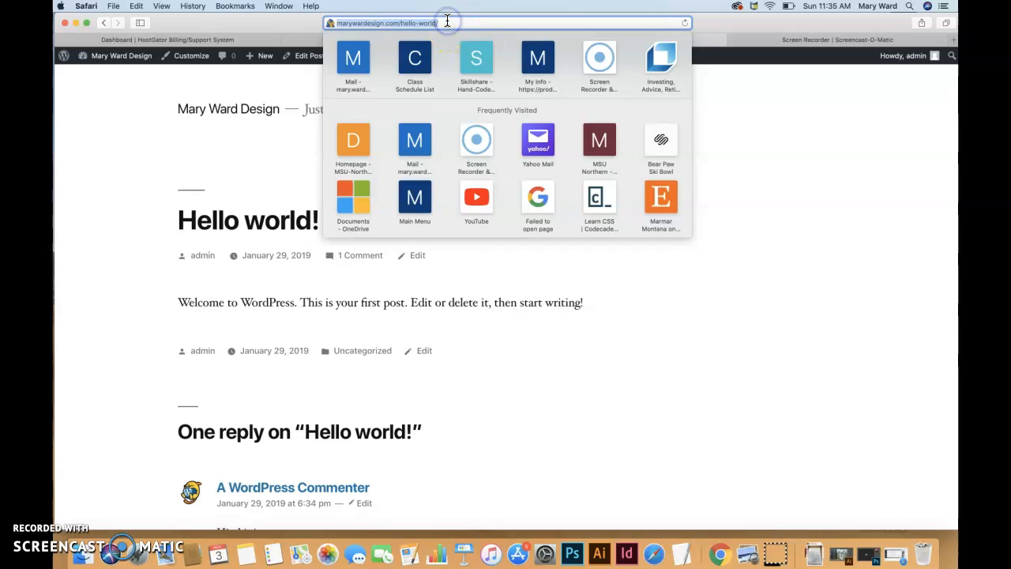
left_click(149, 144)
left_click(79, 514)
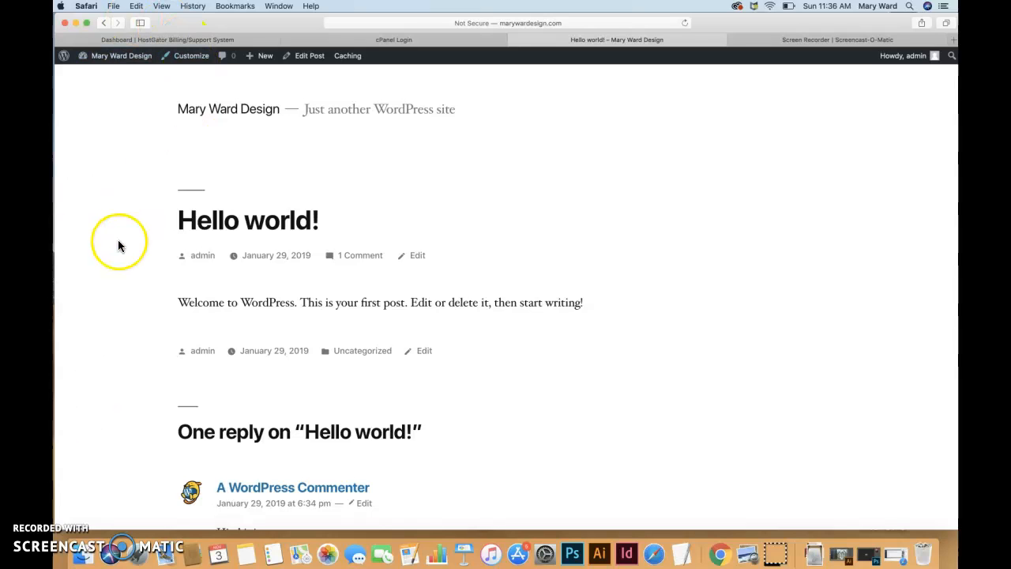
mouse_move(122, 57)
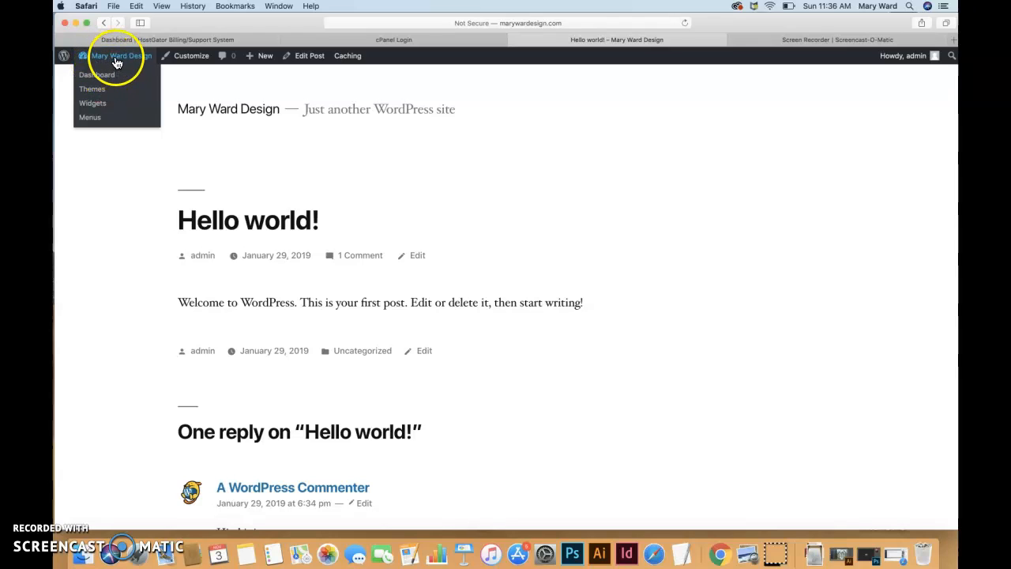
Return to the admin Dashboard and open the Updates page.
left_click(107, 74)
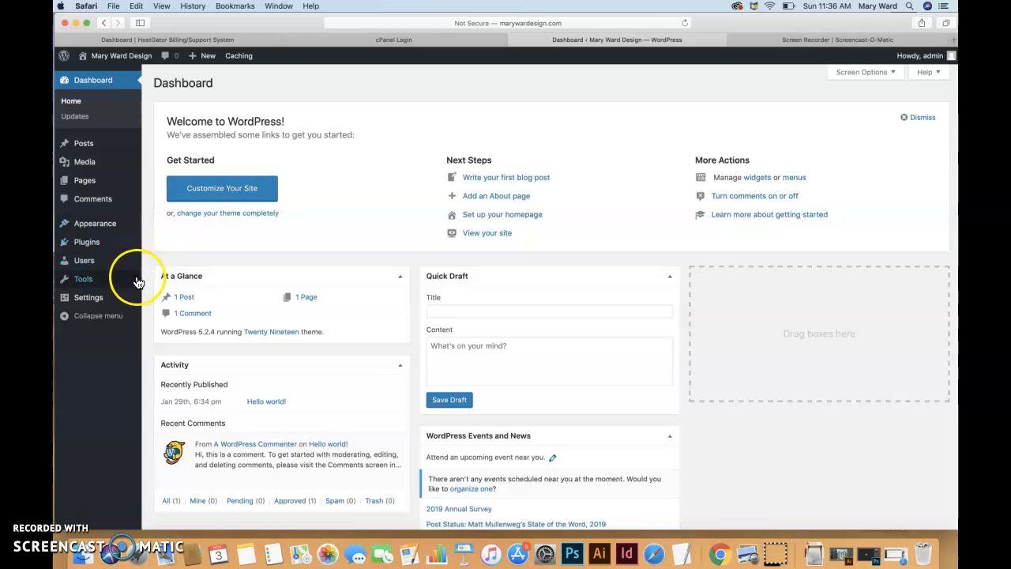
left_click(82, 120)
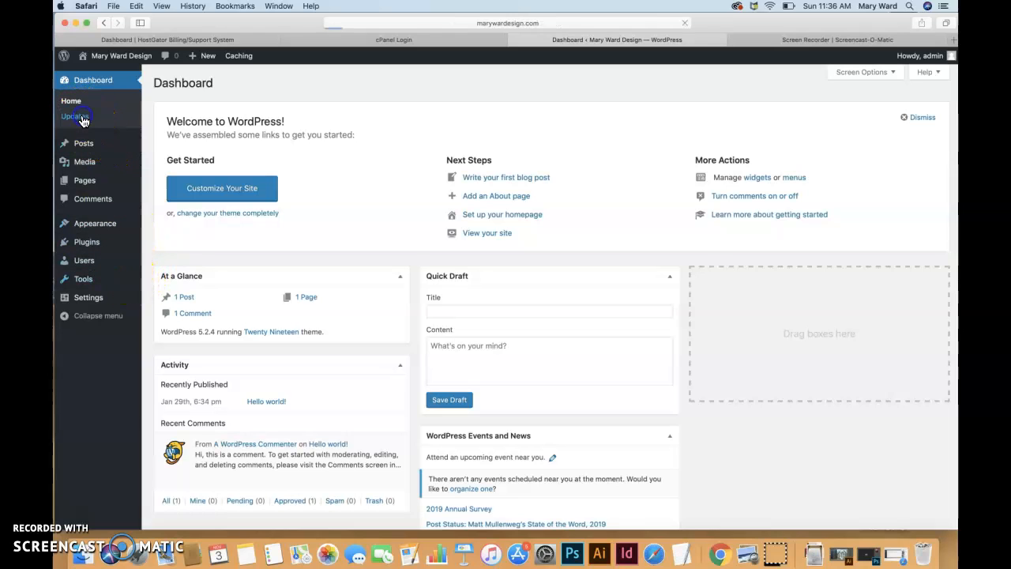